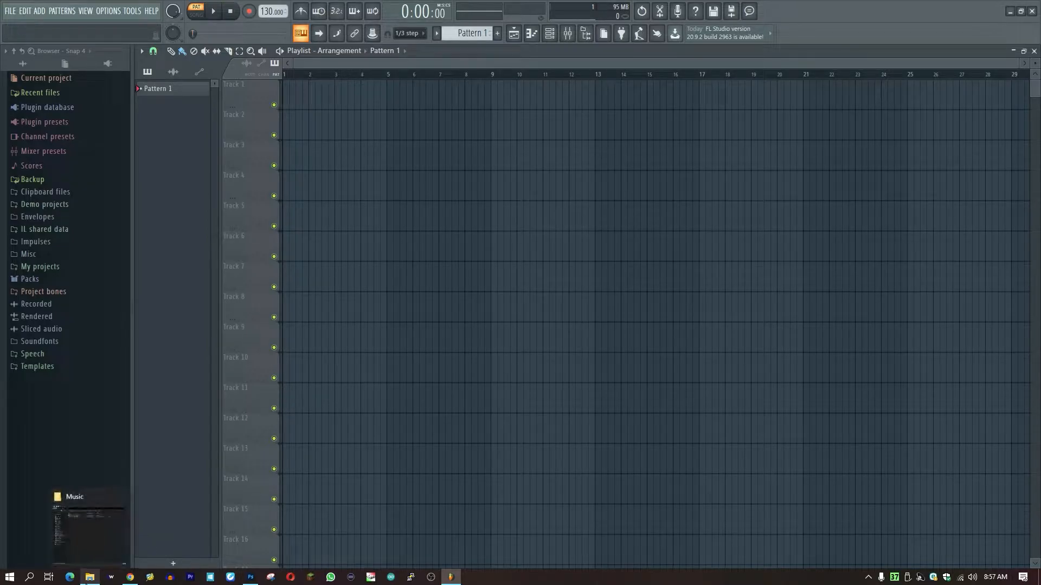
Step: Copy the path of the Music folder that holds the extracted STASH KIT from its File Explorer window and close that window
{"action": "left_click", "coordinate": [104, 549]}
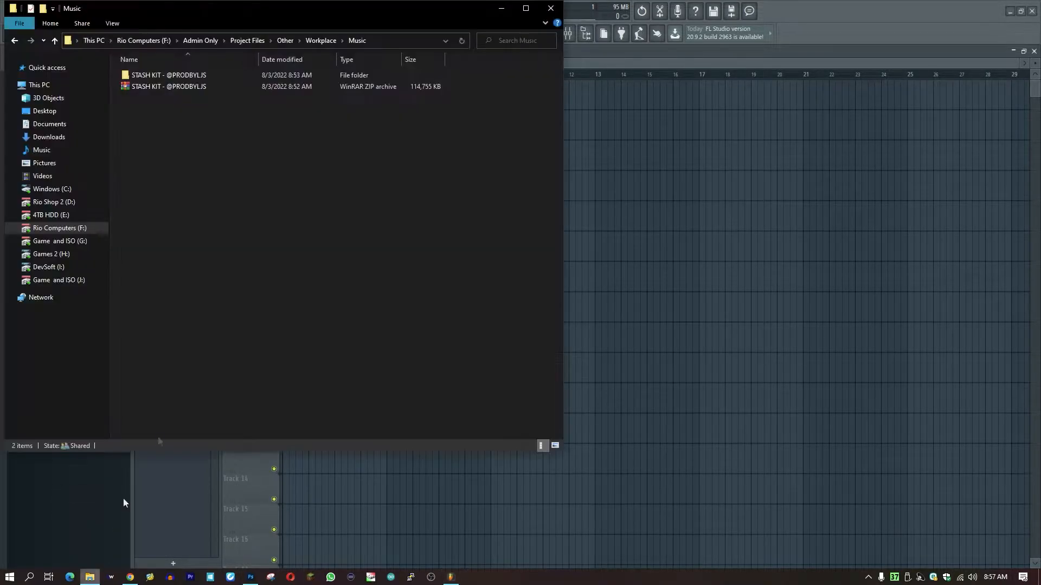
{"action": "left_click_drag", "start_coordinate": [332, 8], "coordinate": [665, 112]}
{"action": "left_click", "coordinate": [528, 175]}
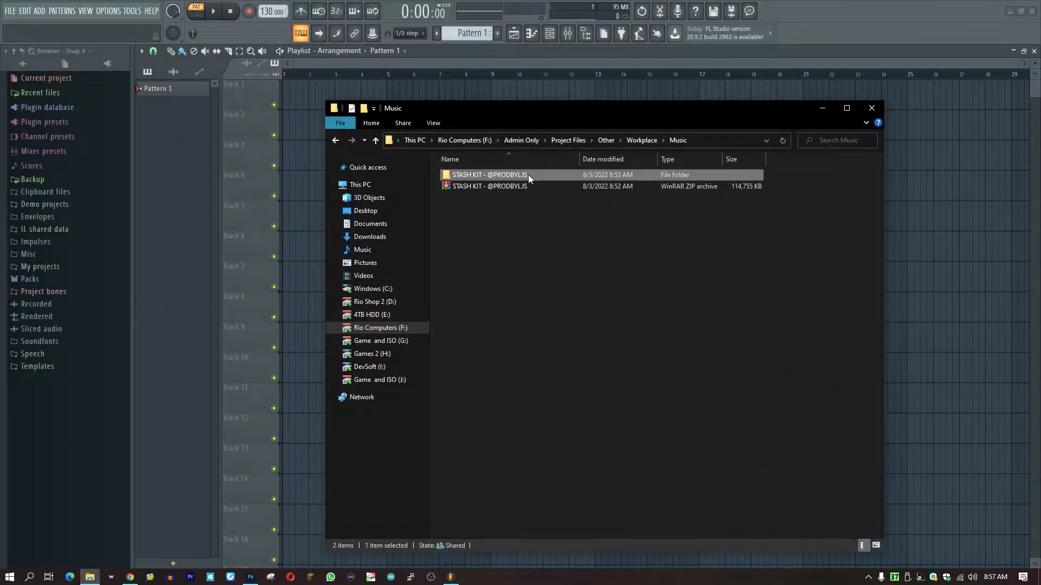
{"action": "left_click", "coordinate": [718, 144]}
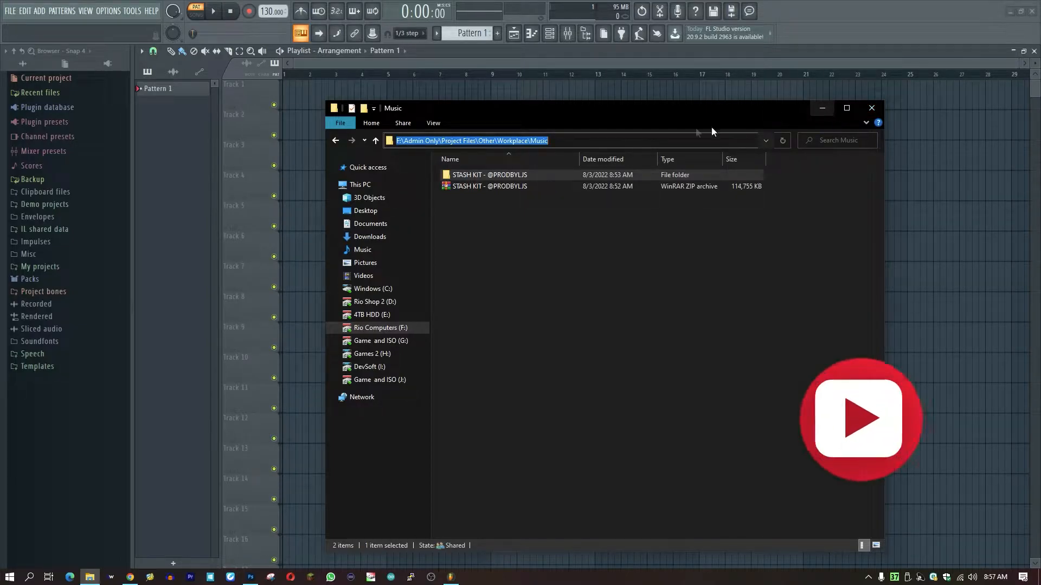
{"action": "left_click", "coordinate": [614, 144]}
{"action": "left_click_drag", "start_coordinate": [614, 143], "coordinate": [395, 142]}
{"action": "key", "text": "ctrl+c"}
{"action": "left_click", "coordinate": [871, 108]}
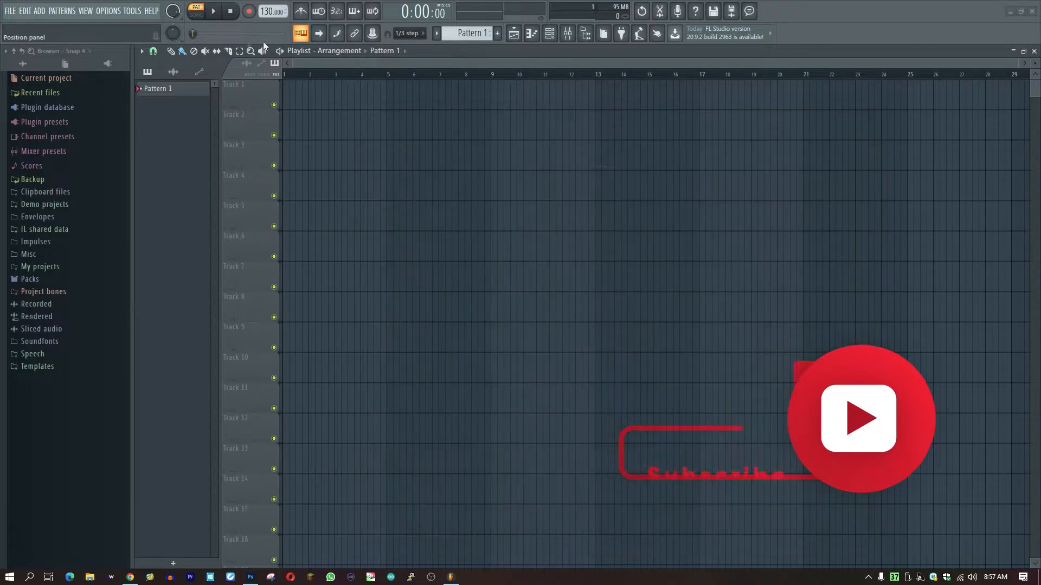
Step: Add F:\Admin Only\Project Files\Other\Workplace\Music as the first browser extra search folder in the file settings
{"action": "left_click", "coordinate": [102, 14]}
{"action": "mouse_move", "coordinate": [127, 19]}
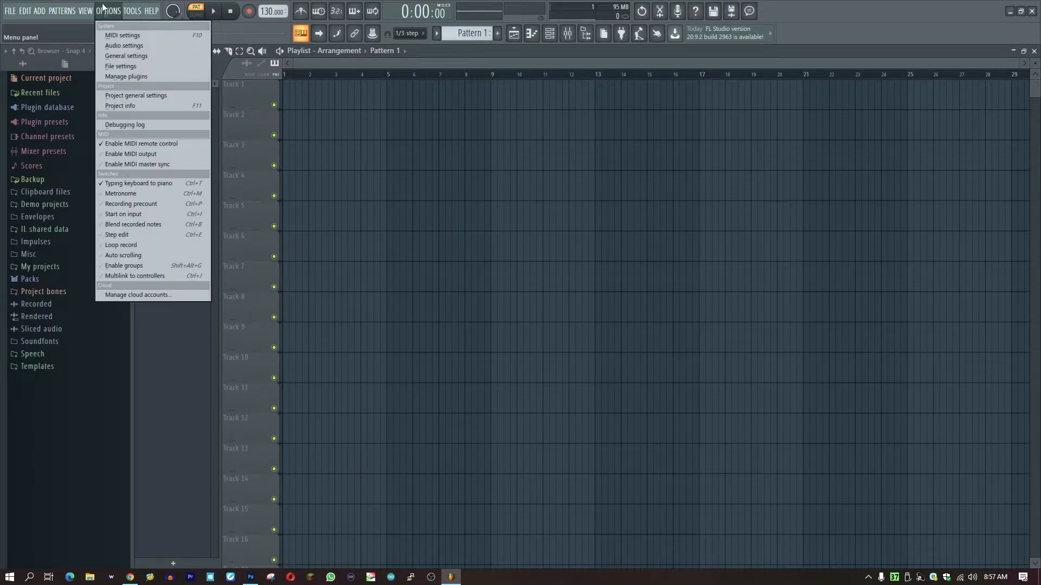
{"action": "left_click", "coordinate": [130, 63]}
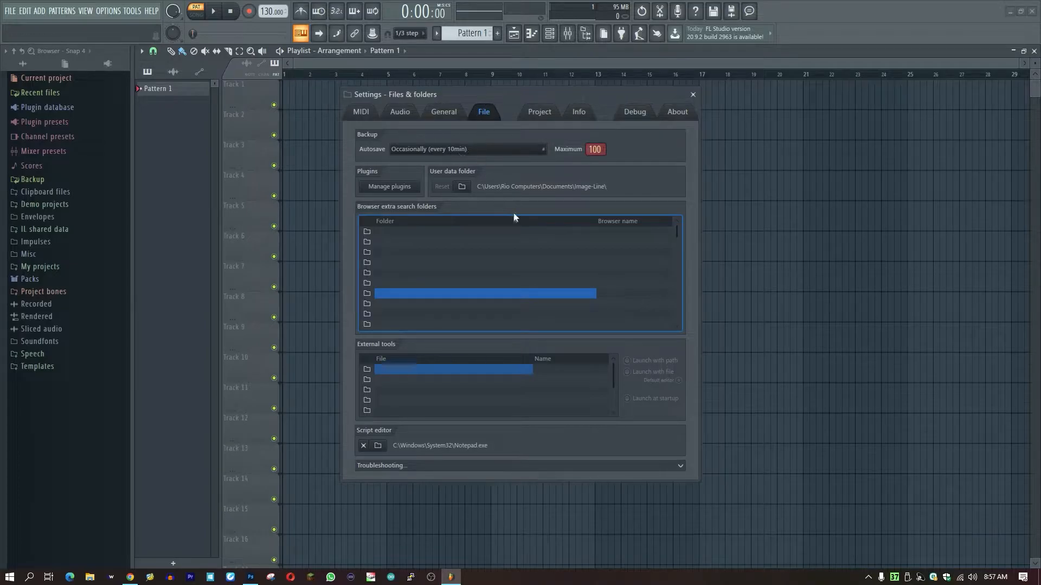
{"action": "left_click", "coordinate": [367, 232]}
{"action": "double_click", "coordinate": [545, 367]}
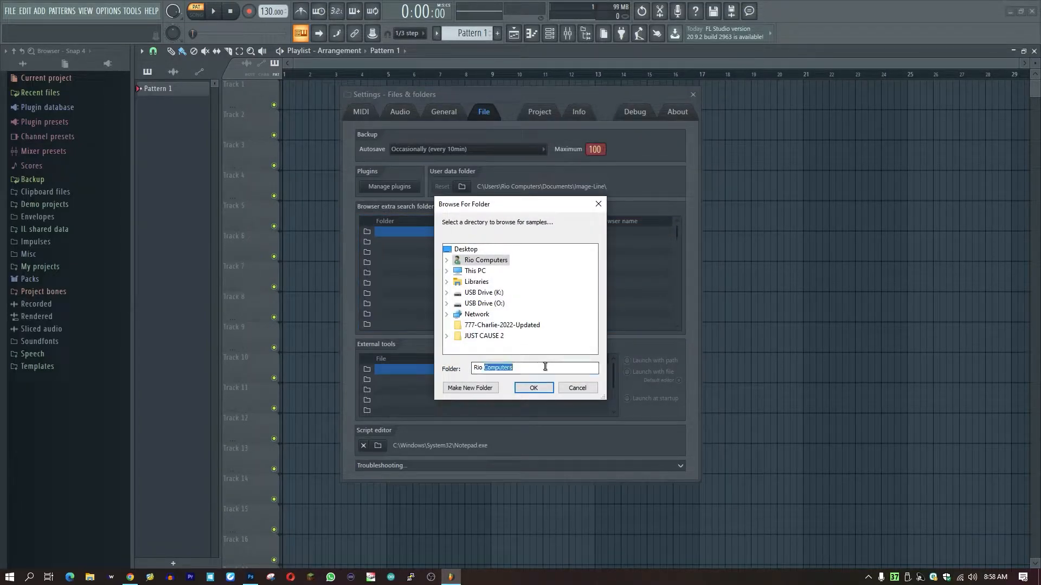
{"action": "left_click_drag", "start_coordinate": [525, 366], "coordinate": [440, 375]}
{"action": "key", "text": "ctrl+v"}
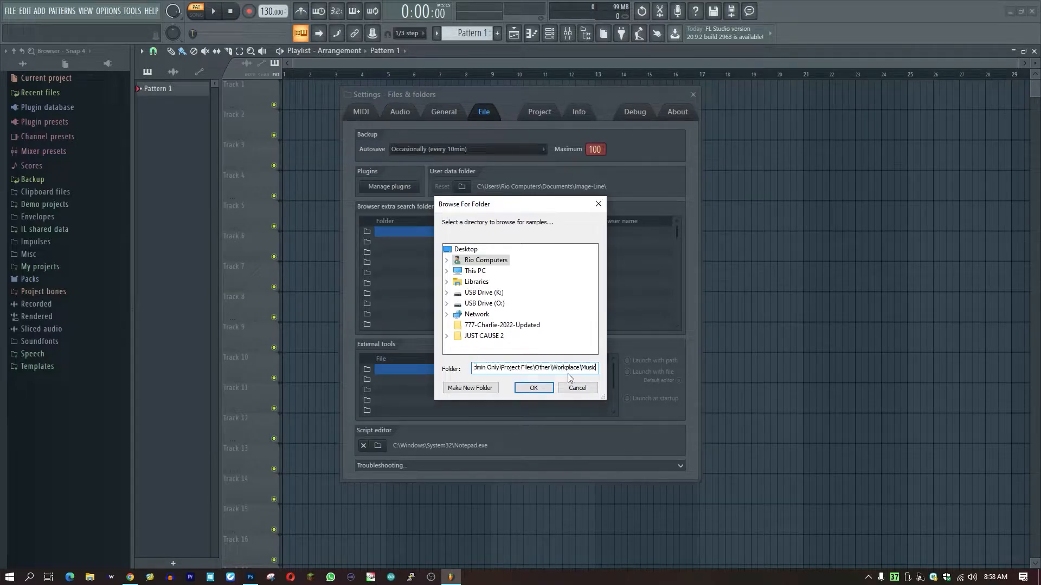
{"action": "left_click", "coordinate": [534, 387]}
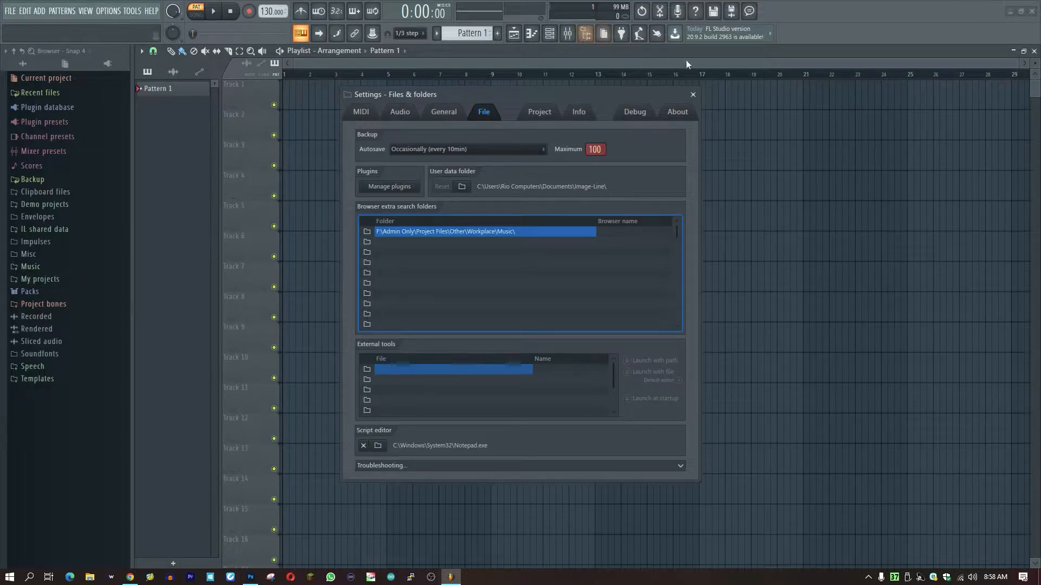
{"action": "left_click", "coordinate": [693, 95]}
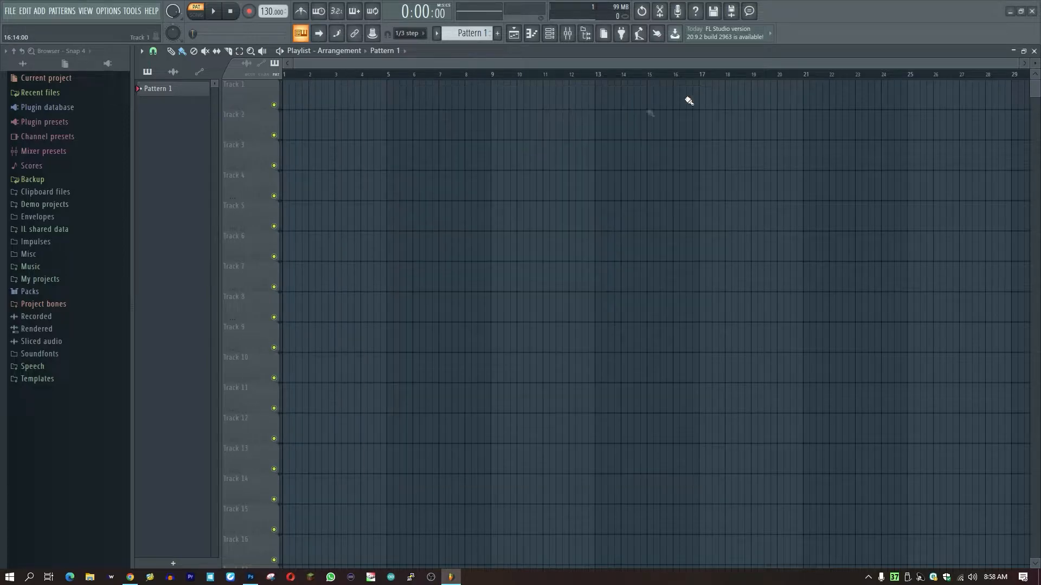
Step: Expand the Music folder down through both STASH KIT folders, look through its sound categories, and preview the KICK 3 sample
{"action": "left_click", "coordinate": [45, 267]}
{"action": "left_click", "coordinate": [49, 279]}
{"action": "left_click", "coordinate": [72, 292]}
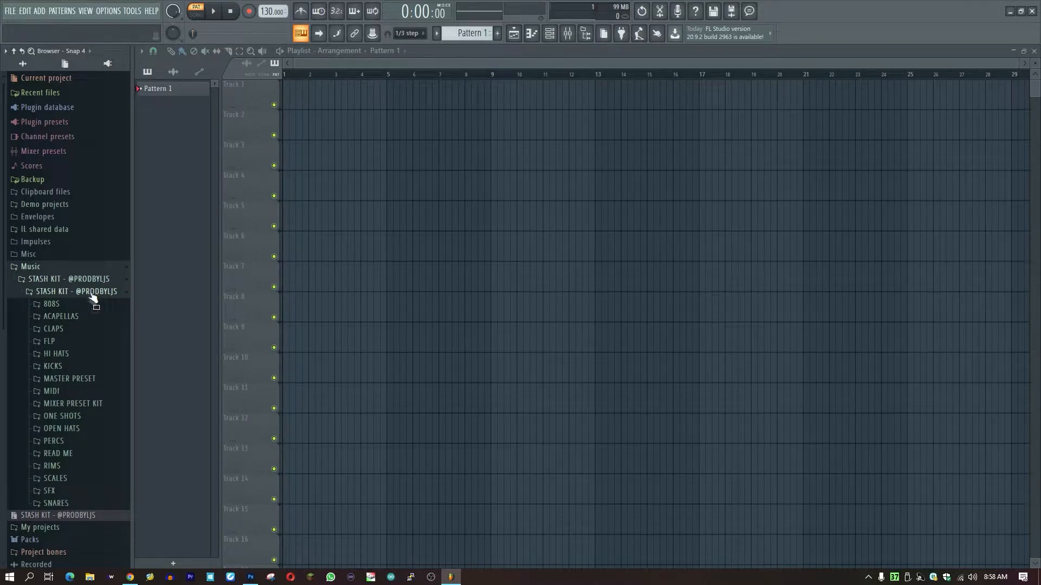
{"action": "left_click", "coordinate": [74, 354]}
{"action": "left_click", "coordinate": [72, 413]}
{"action": "left_click", "coordinate": [88, 458]}
{"action": "left_click", "coordinate": [81, 357]}
{"action": "left_click", "coordinate": [79, 367]}
{"action": "left_click", "coordinate": [78, 367]}
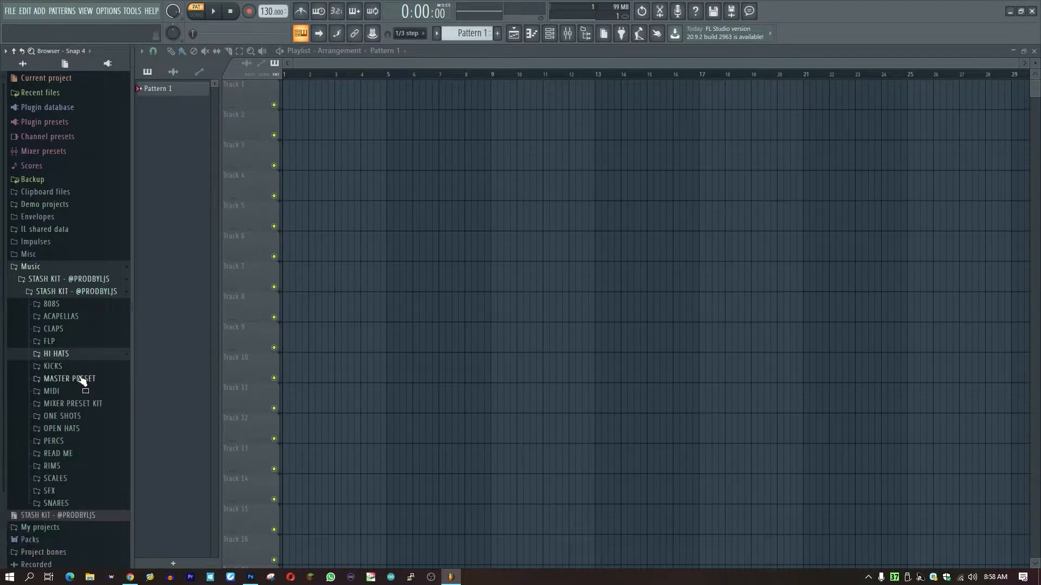
{"action": "left_click", "coordinate": [79, 367]}
{"action": "left_click", "coordinate": [82, 401]}
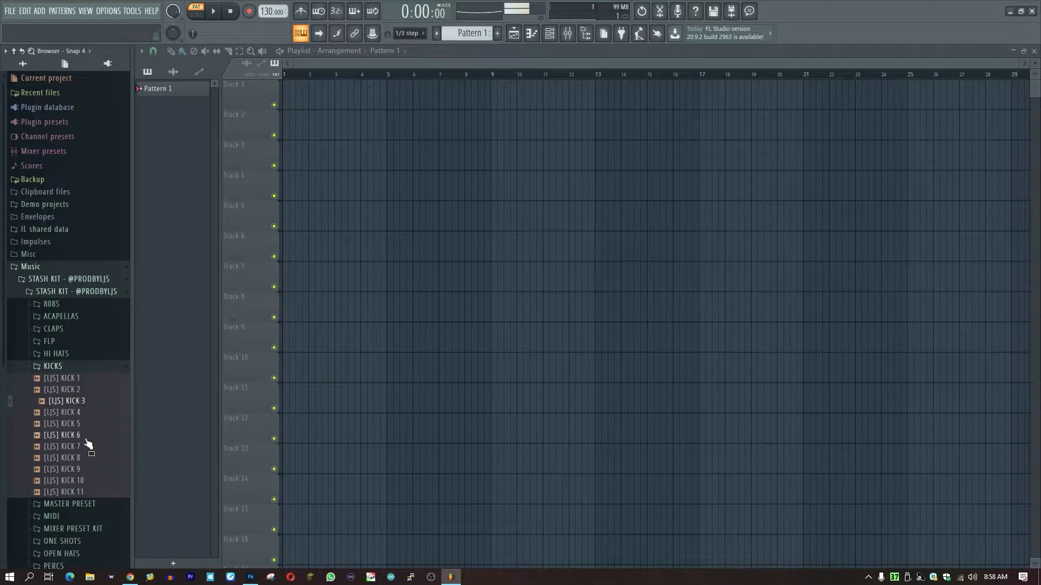
Step: Collapse the KICKS and STASH KIT folders, keeping only the Music folder expanded in the browser
{"action": "left_click", "coordinate": [82, 368]}
{"action": "left_click", "coordinate": [85, 279]}
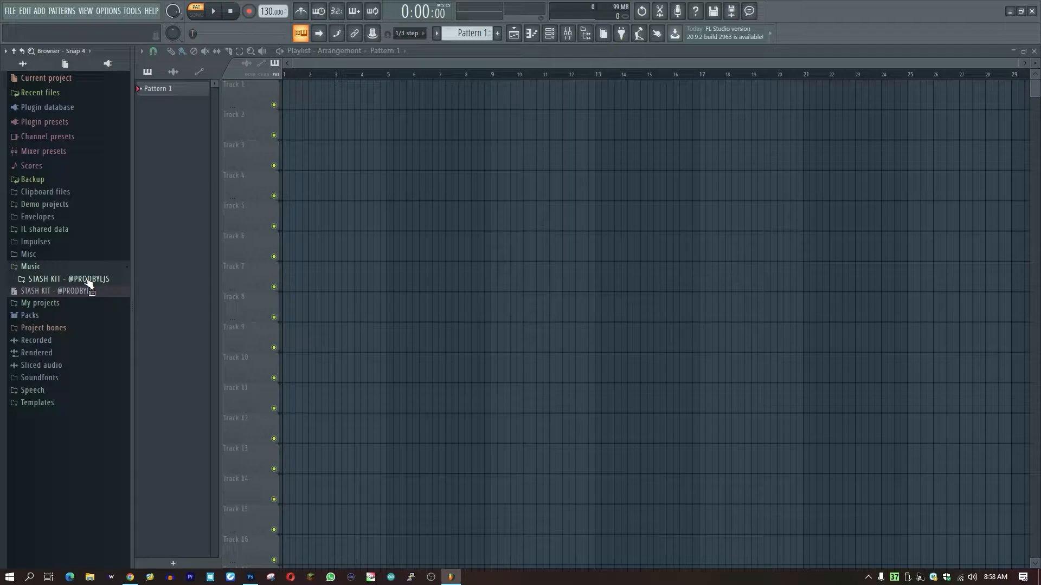
{"action": "left_click", "coordinate": [96, 267]}
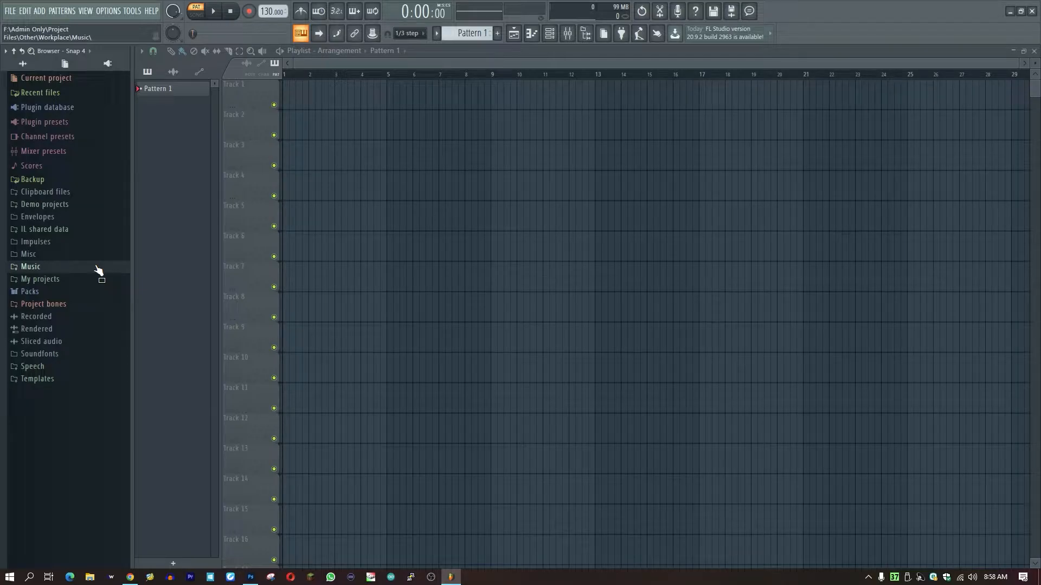
{"action": "left_click", "coordinate": [97, 269]}
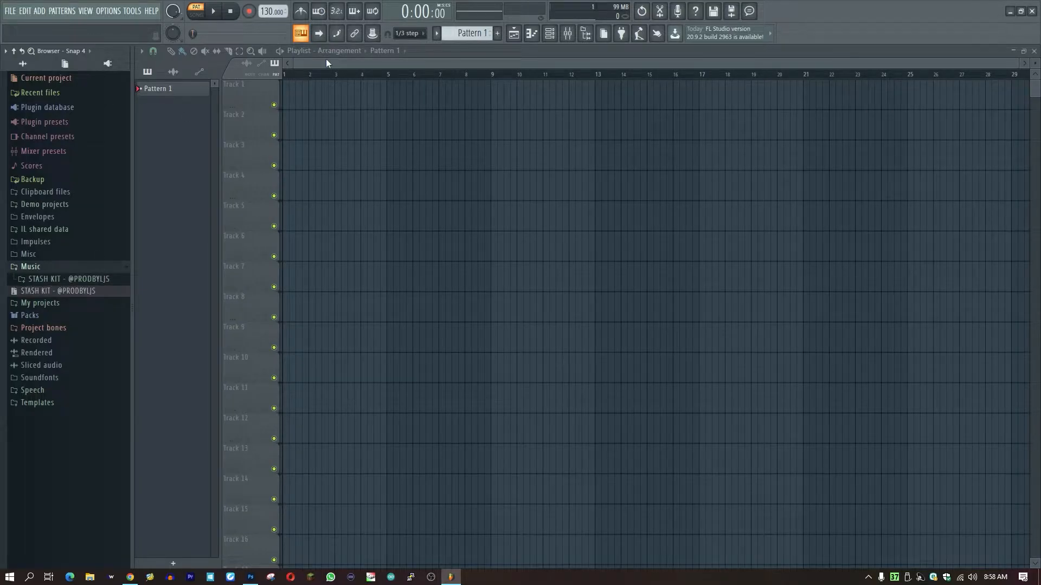
Step: In song mode, bring the playlist's playhead and enlarged view to bar 1 and play back with the metronome on
{"action": "left_click_drag", "start_coordinate": [359, 76], "coordinate": [2, 86]}
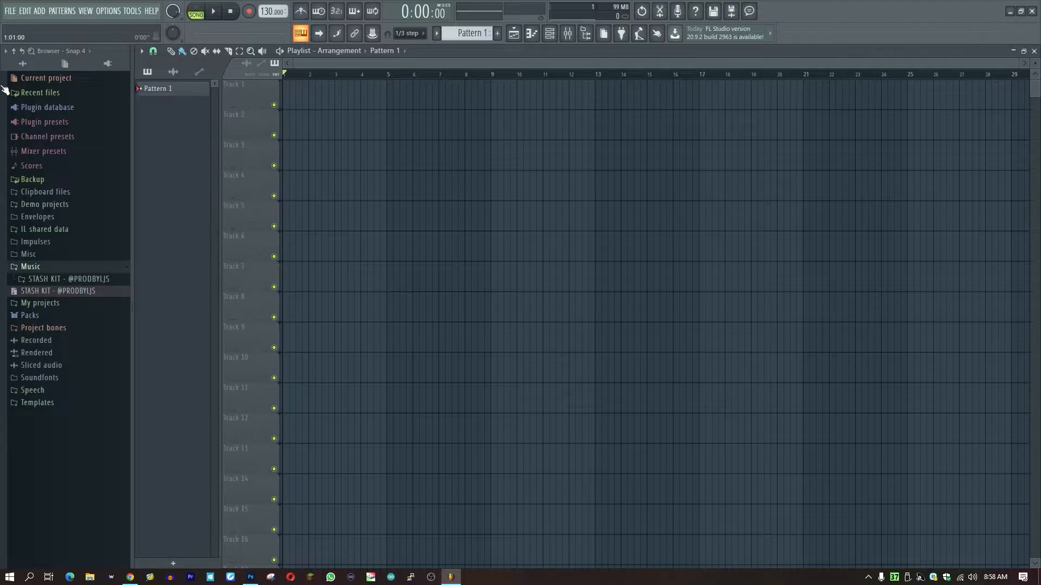
{"action": "scroll", "coordinate": [311, 77], "scroll_direction": "up", "scroll_amount": 3}
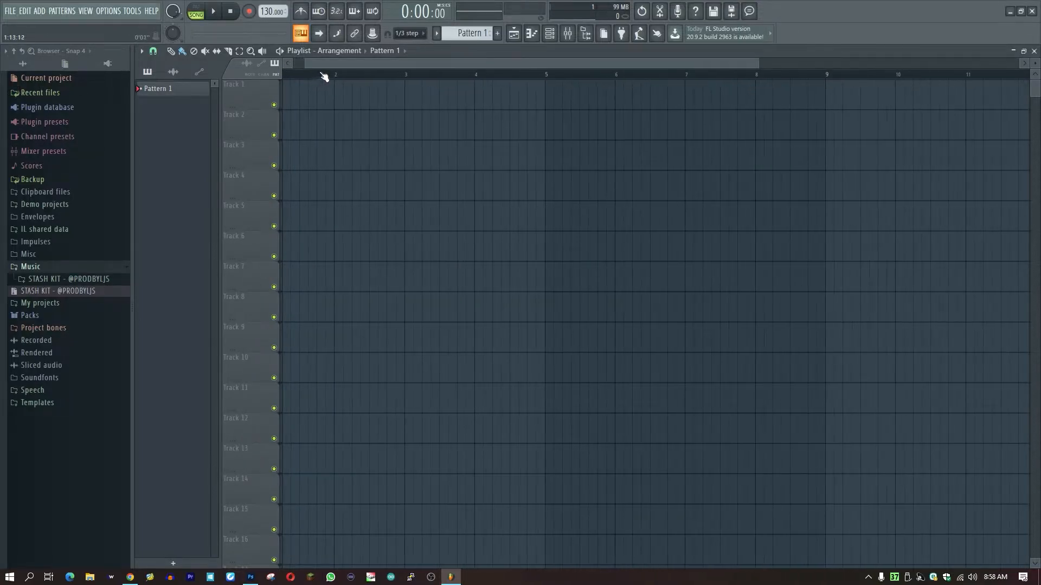
{"action": "left_click_drag", "start_coordinate": [356, 61], "coordinate": [291, 67]}
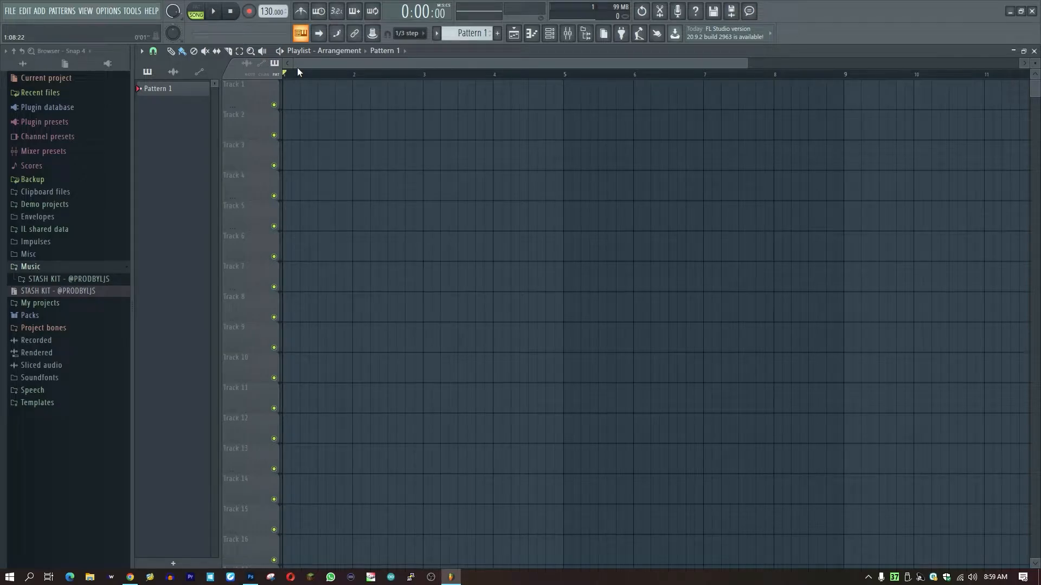
{"action": "key", "text": "space"}
{"action": "key", "text": "space"}
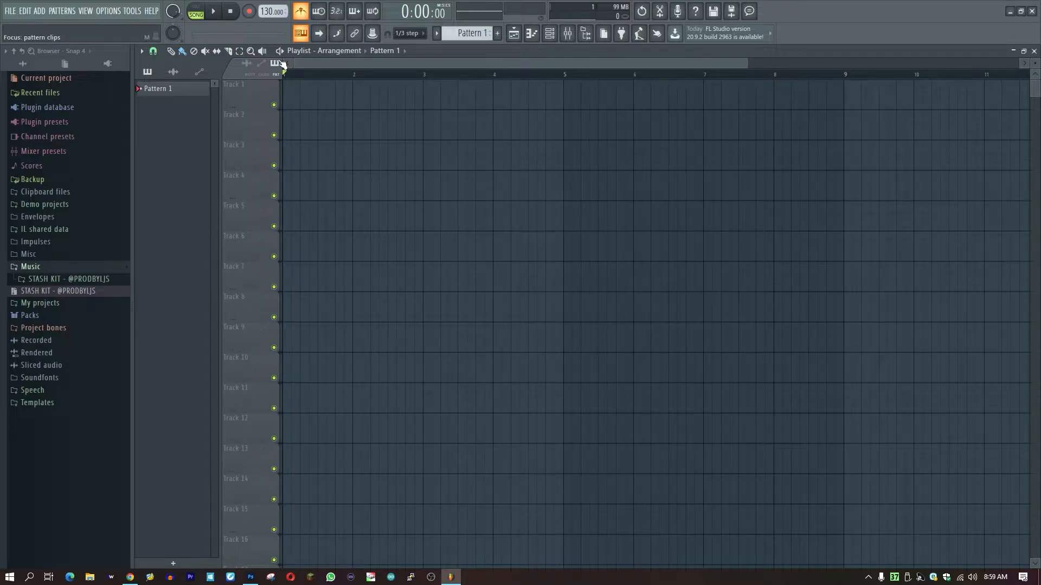
Step: Set the project tempo to 150 BPM while listening to the metronome, and stop playback
{"action": "left_click_drag", "start_coordinate": [265, 13], "coordinate": [268, 15]}
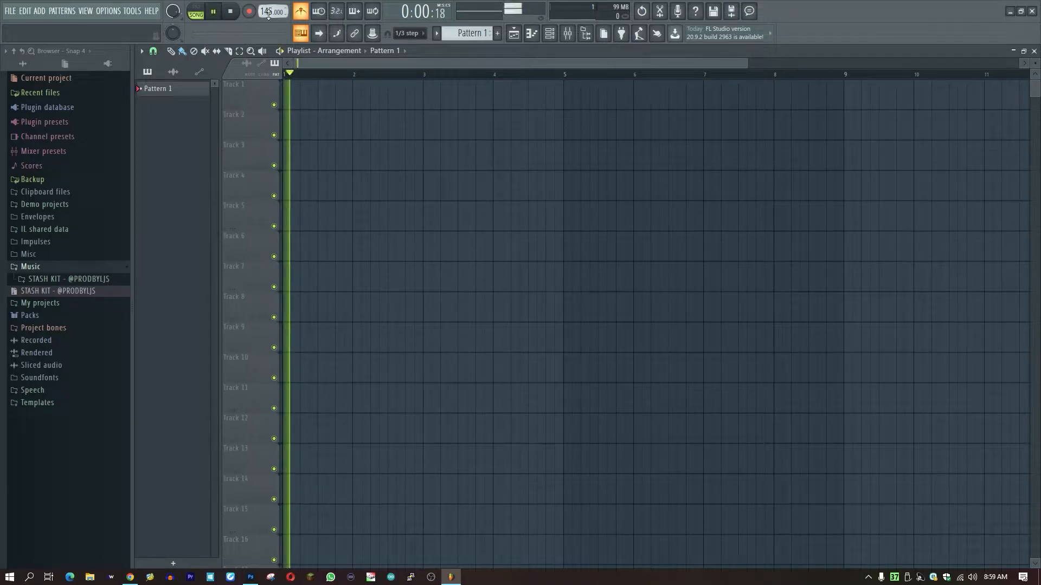
{"action": "scroll", "coordinate": [268, 14], "scroll_direction": "down", "scroll_amount": 1}
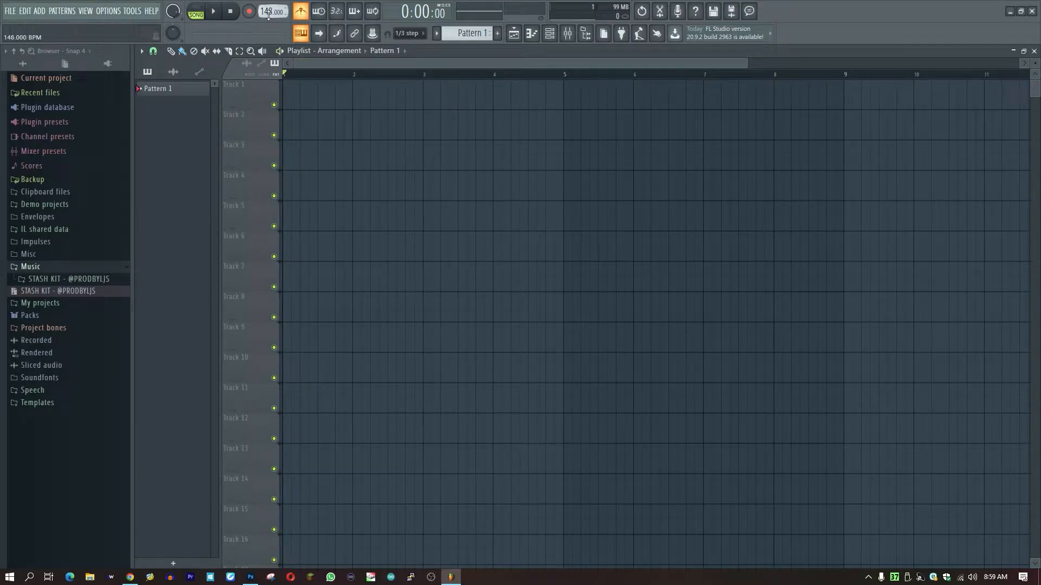
{"action": "key", "text": "space"}
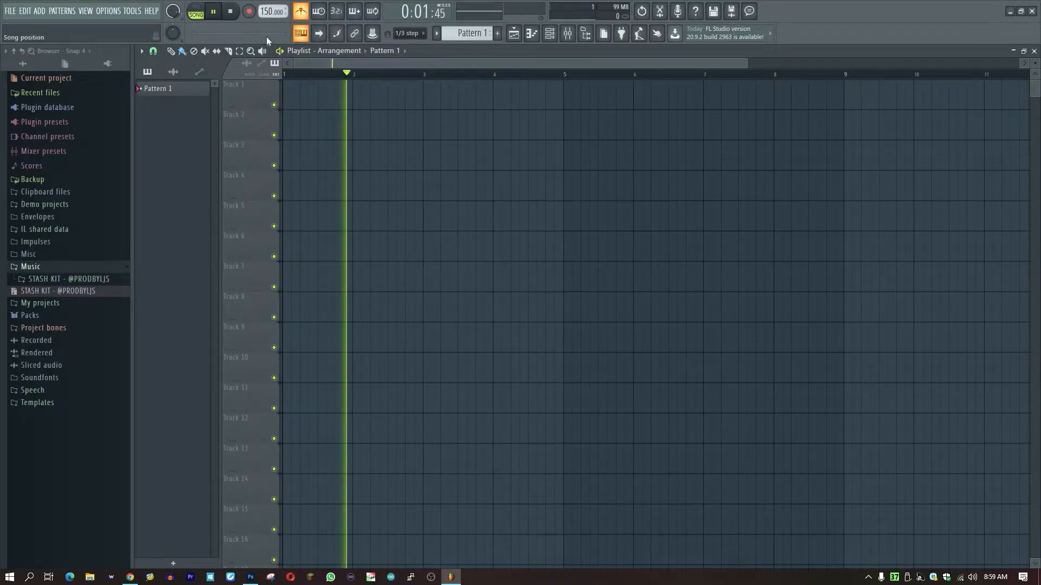
{"action": "key", "text": "space"}
Step: Expand the kit's KICKS folder and preview the kick samples, including KICK 4, 6, 8, 9 and 10
{"action": "left_click", "coordinate": [87, 278]}
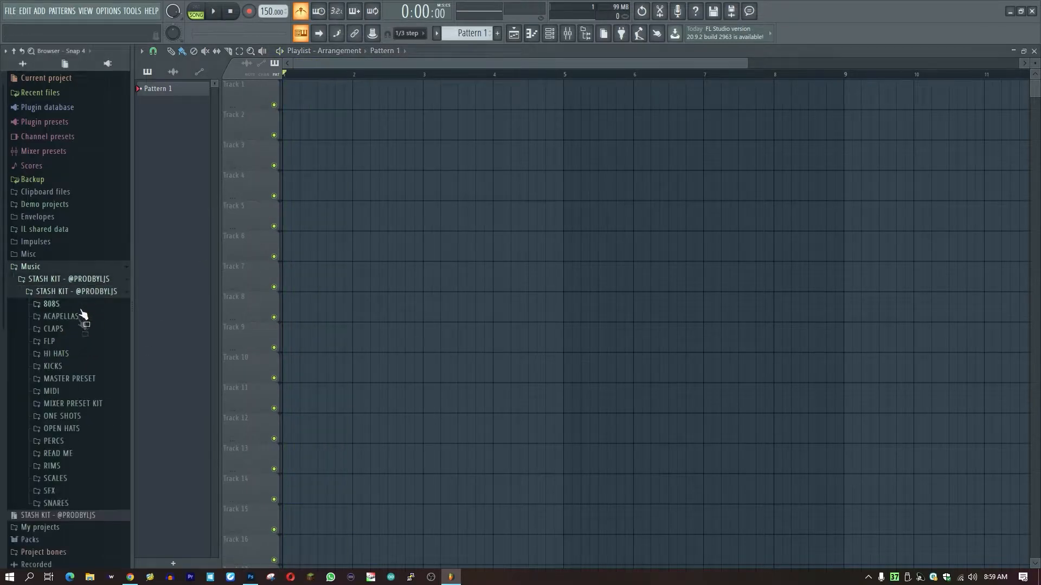
{"action": "left_click", "coordinate": [76, 371]}
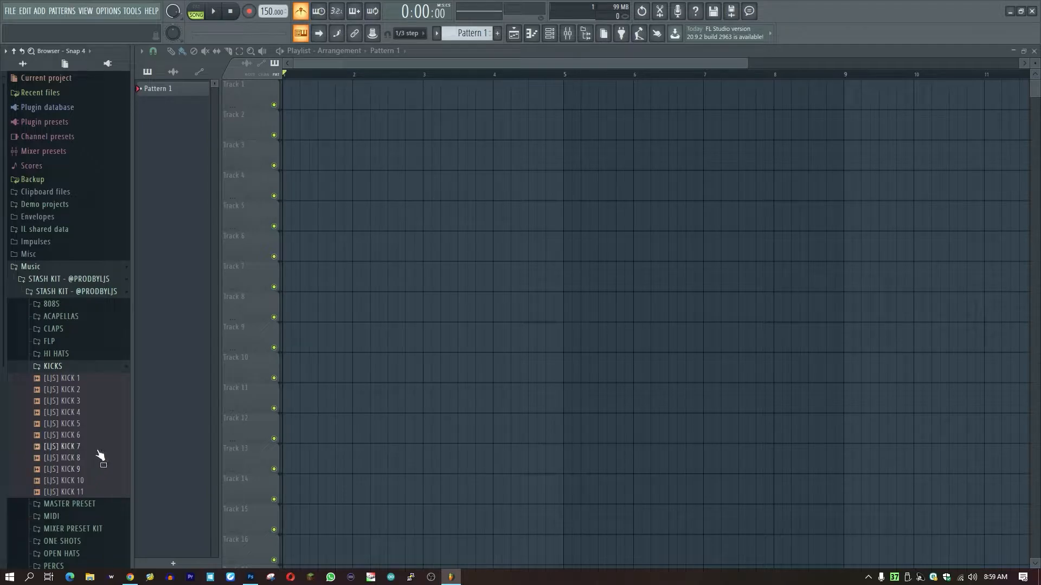
{"action": "left_click", "coordinate": [96, 437]}
{"action": "left_click", "coordinate": [95, 416]}
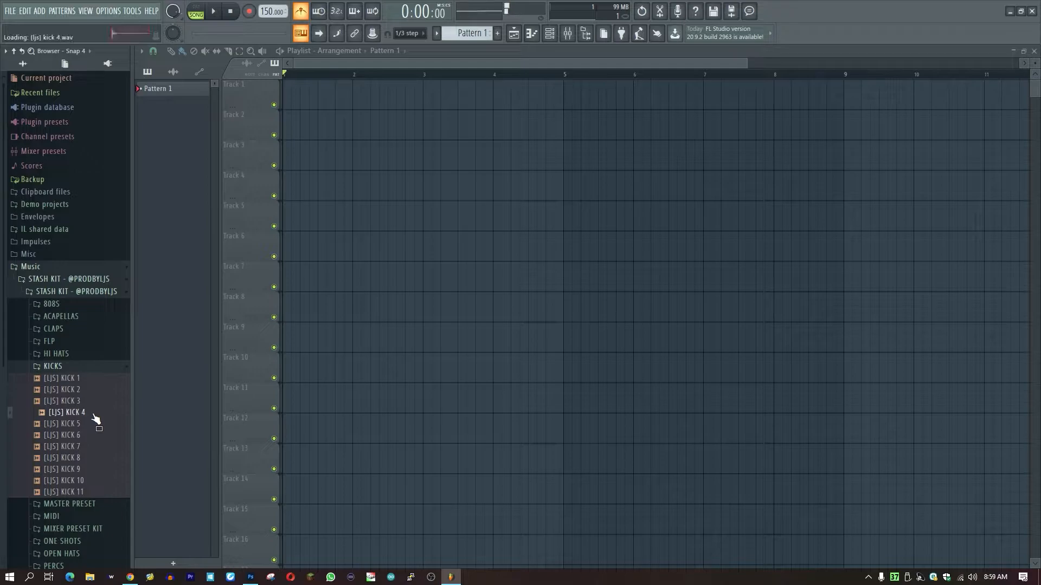
{"action": "left_click", "coordinate": [93, 459]}
{"action": "left_click", "coordinate": [93, 469]}
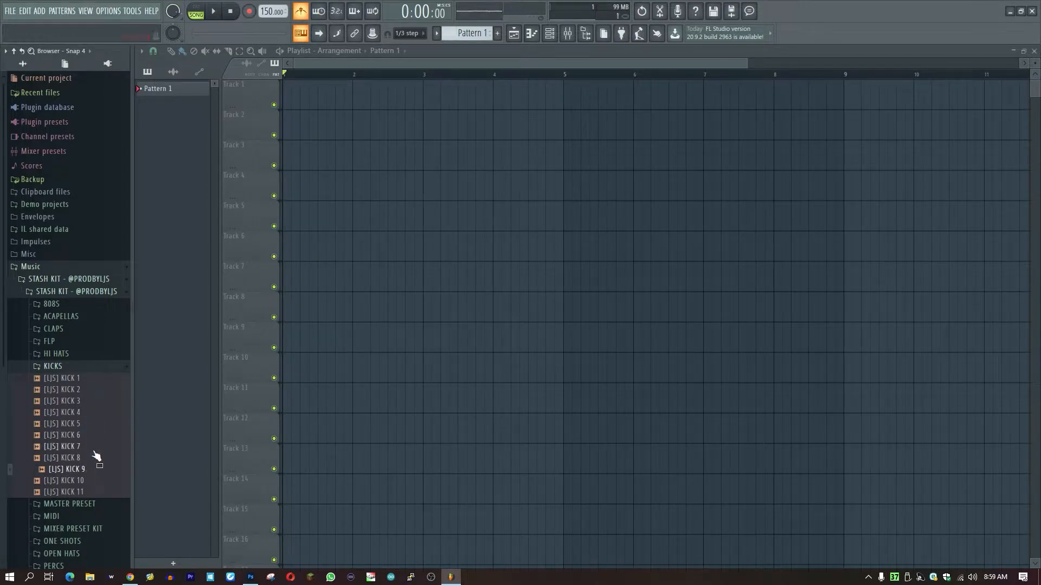
{"action": "left_click", "coordinate": [92, 457]}
{"action": "left_click", "coordinate": [93, 480]}
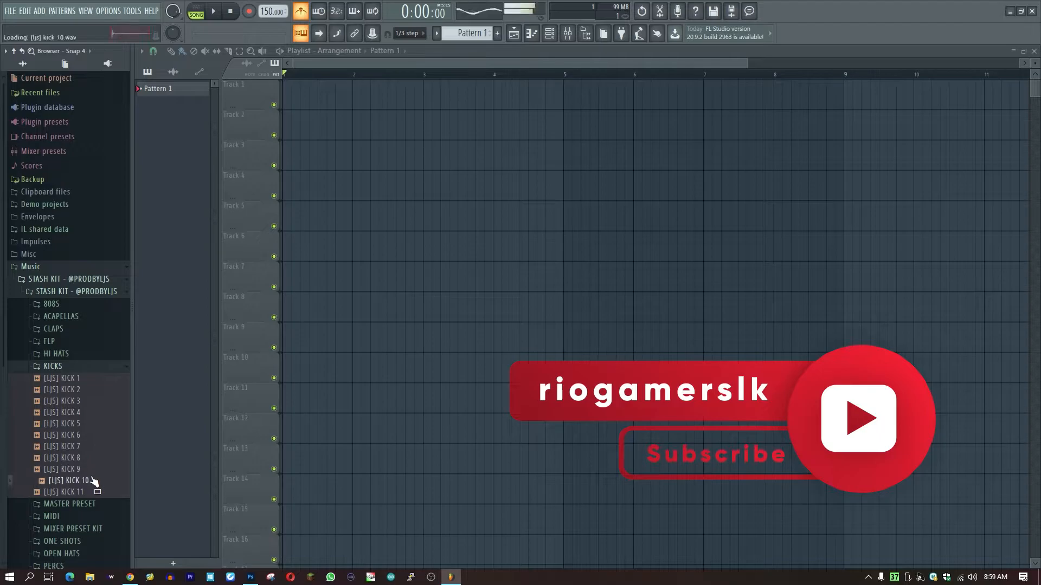
{"action": "left_click", "coordinate": [96, 492]}
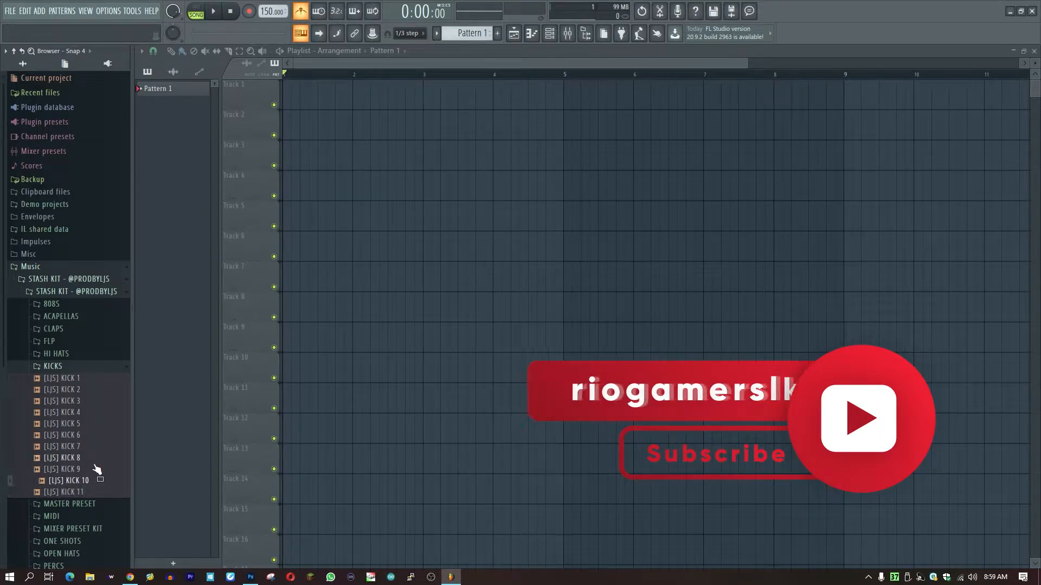
Step: Place the KICK 11 sample at the start of Track 1 in the playlist
{"action": "left_click", "coordinate": [87, 491]}
{"action": "left_click_drag", "start_coordinate": [88, 493], "coordinate": [287, 89]}
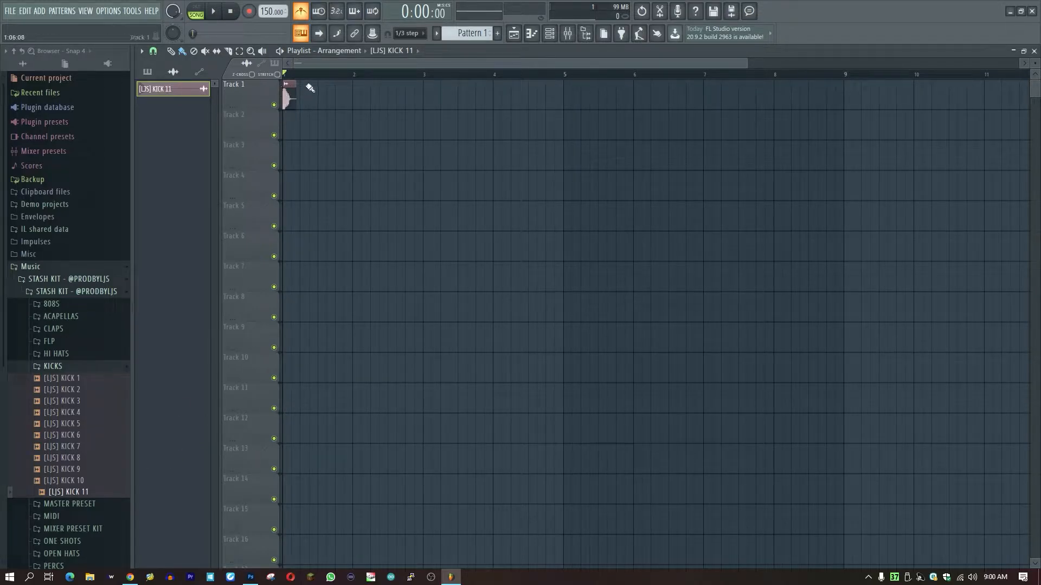
{"action": "scroll", "coordinate": [320, 73], "scroll_direction": "up", "scroll_amount": 2}
{"action": "scroll", "coordinate": [322, 75], "scroll_direction": "up", "scroll_amount": 2}
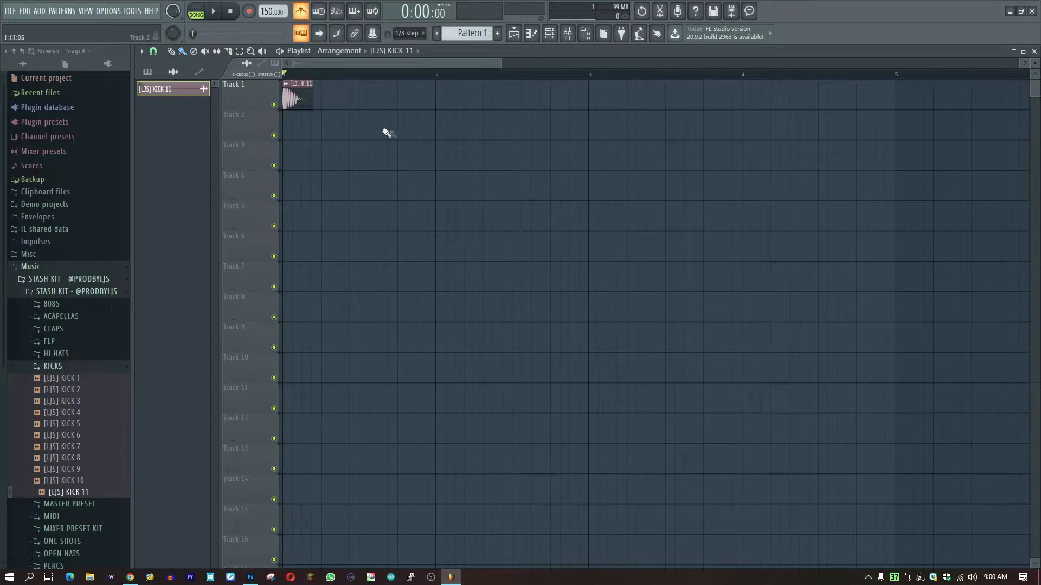
{"action": "left_click_drag", "start_coordinate": [293, 98], "coordinate": [426, 101]}
{"action": "key", "text": "space"}
{"action": "key", "text": "space"}
{"action": "key", "text": "space"}
{"action": "key", "text": "space"}
{"action": "right_click", "coordinate": [457, 100]}
Step: Place SNARE 6 from the SNARES folder on Track 2 halfway through bar 1 and trim the clip's silent tail
{"action": "left_click", "coordinate": [87, 366]}
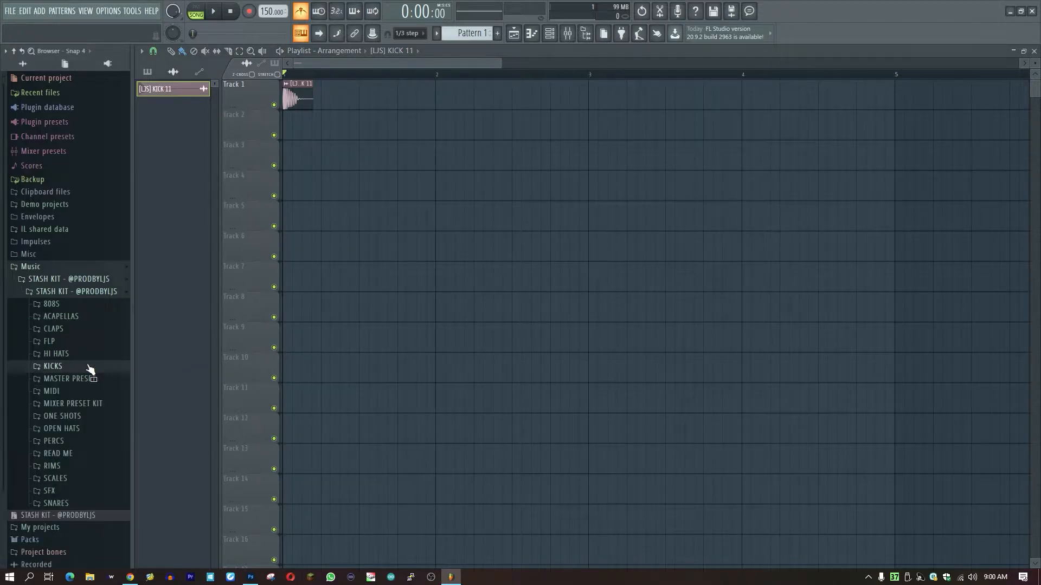
{"action": "left_click", "coordinate": [81, 503]}
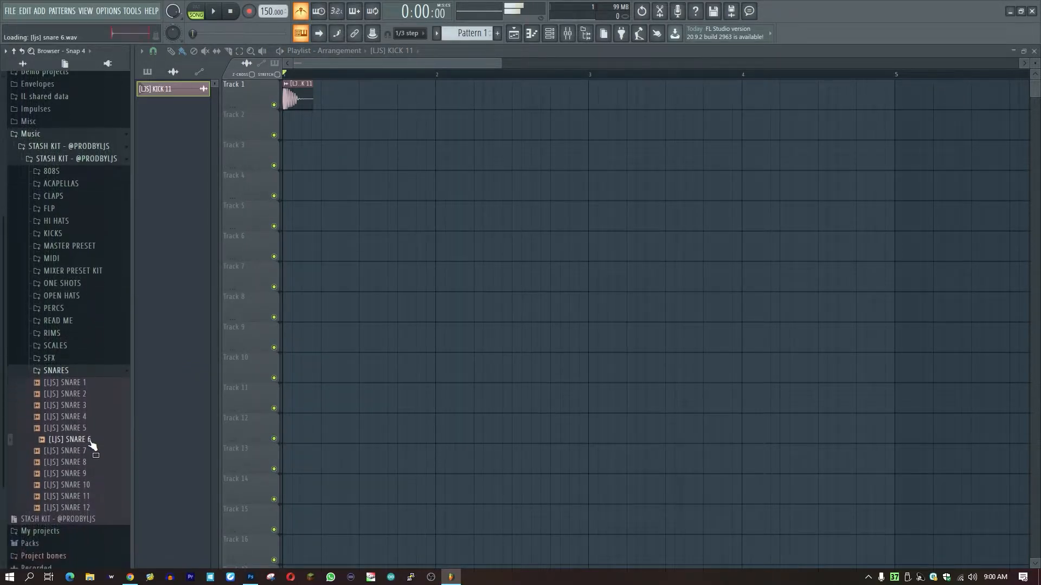
{"action": "left_click_drag", "start_coordinate": [93, 442], "coordinate": [342, 126]}
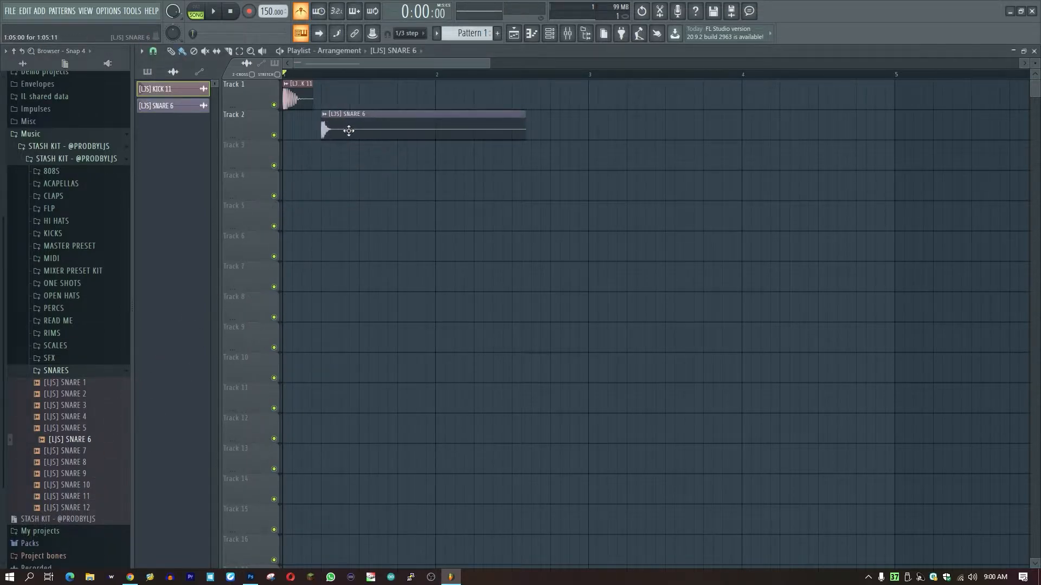
{"action": "left_click_drag", "start_coordinate": [527, 133], "coordinate": [363, 124]}
Step: Play back the kick and snare, and add a second SNARE 6 clip on Track 2 halfway through bar 2
{"action": "key", "text": "space"}
{"action": "key", "text": "space"}
{"action": "left_click", "coordinate": [517, 137]}
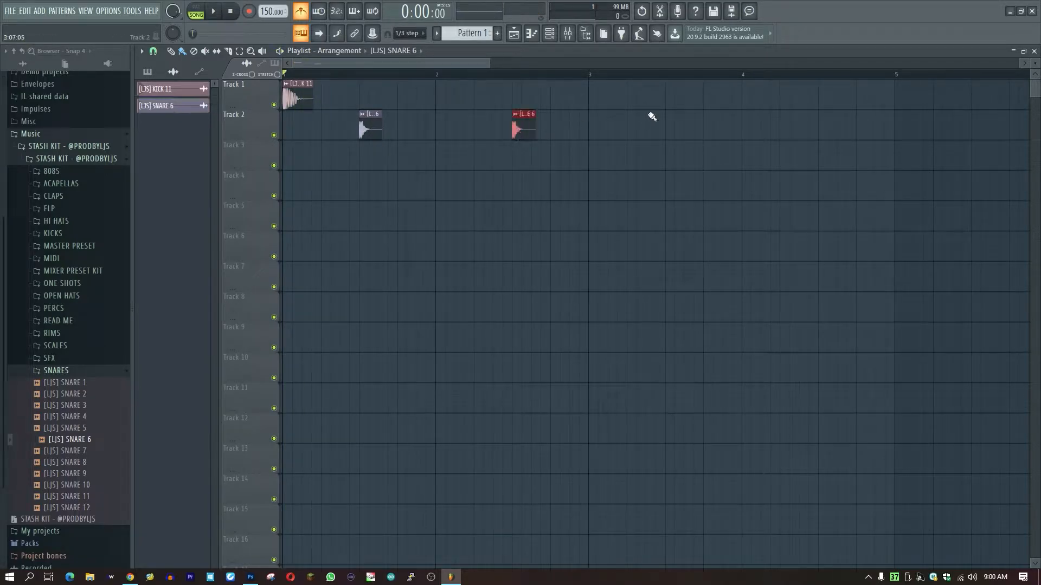
Step: Add SNARE 6 clips on Track 2 halfway through bars 3 and 4, and play back the start of the beat
{"action": "left_click", "coordinate": [673, 133]}
{"action": "left_click", "coordinate": [825, 131]}
{"action": "key", "text": "space"}
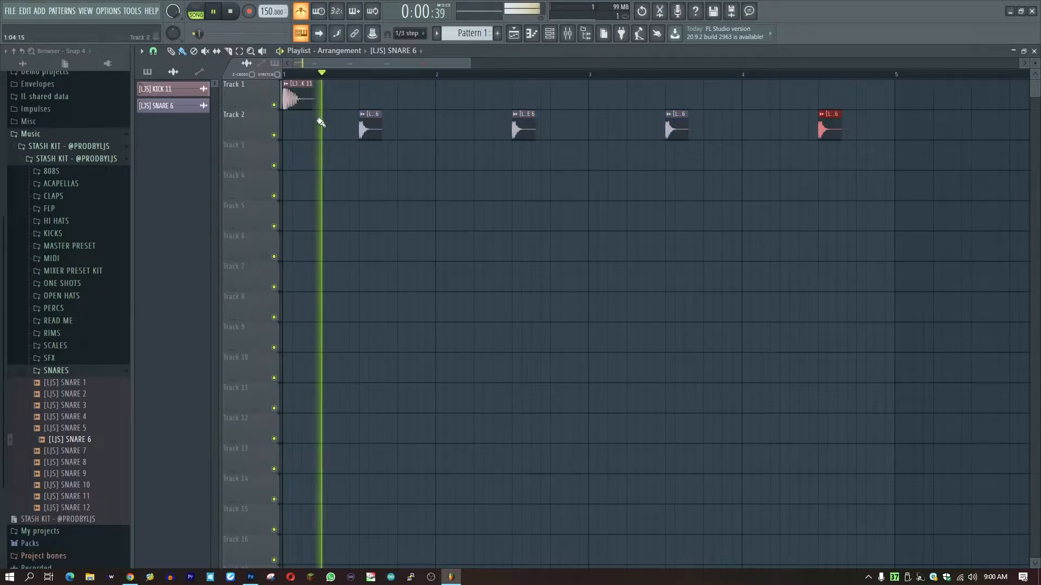
{"action": "key", "text": "space"}
{"action": "key", "text": "space"}
{"action": "left_click", "coordinate": [497, 105]}
{"action": "right_click", "coordinate": [497, 102]}
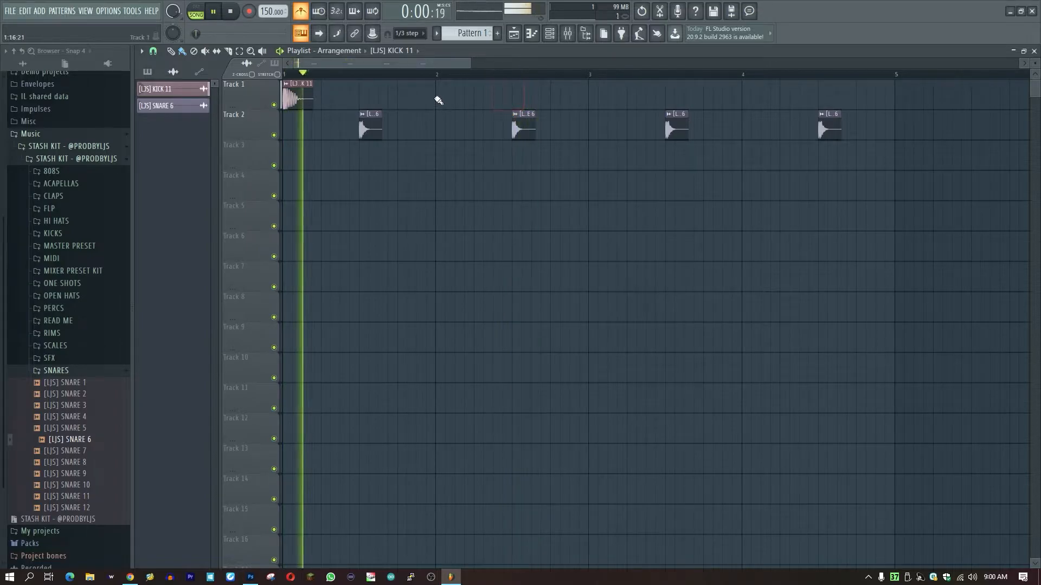
{"action": "left_click", "coordinate": [441, 105]}
{"action": "key", "text": "space"}
{"action": "right_click", "coordinate": [460, 103]}
{"action": "key", "text": "space"}
Step: Add KICK 11 clips on Track 1 at beat 2 of bar 2, the start of bar 3, and midway between beats 2 and 3 of bar 3
{"action": "left_click", "coordinate": [460, 102]}
{"action": "left_click", "coordinate": [495, 101]}
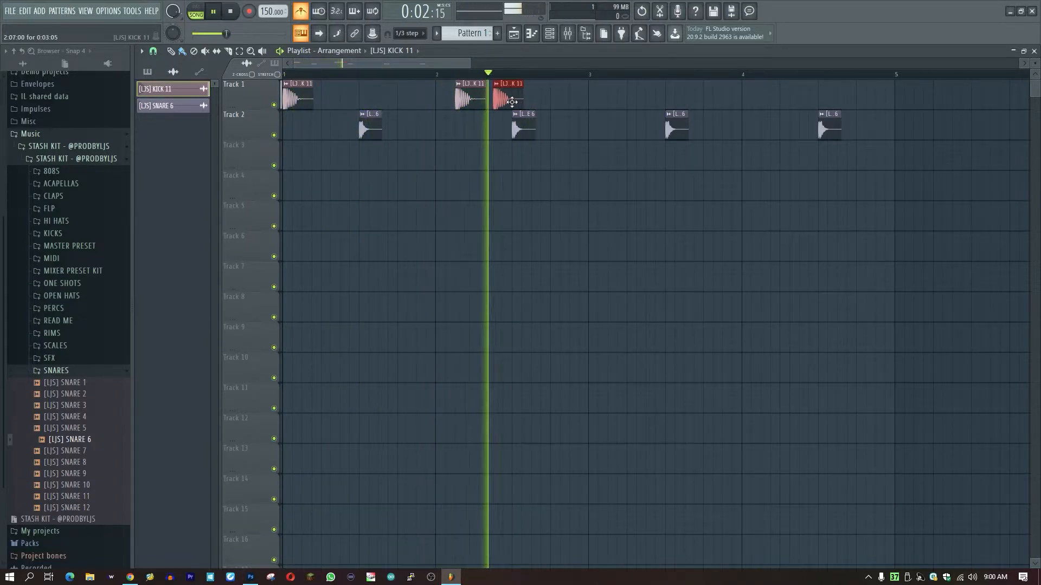
{"action": "left_click", "coordinate": [591, 102]}
{"action": "left_click", "coordinate": [651, 101]}
{"action": "right_click", "coordinate": [513, 102]}
{"action": "left_click_drag", "start_coordinate": [473, 100], "coordinate": [495, 98]}
{"action": "key", "text": "space"}
{"action": "key", "text": "space"}
{"action": "left_click", "coordinate": [487, 194]}
{"action": "left_click_drag", "start_coordinate": [505, 191], "coordinate": [514, 89]}
{"action": "right_click", "coordinate": [519, 102]}
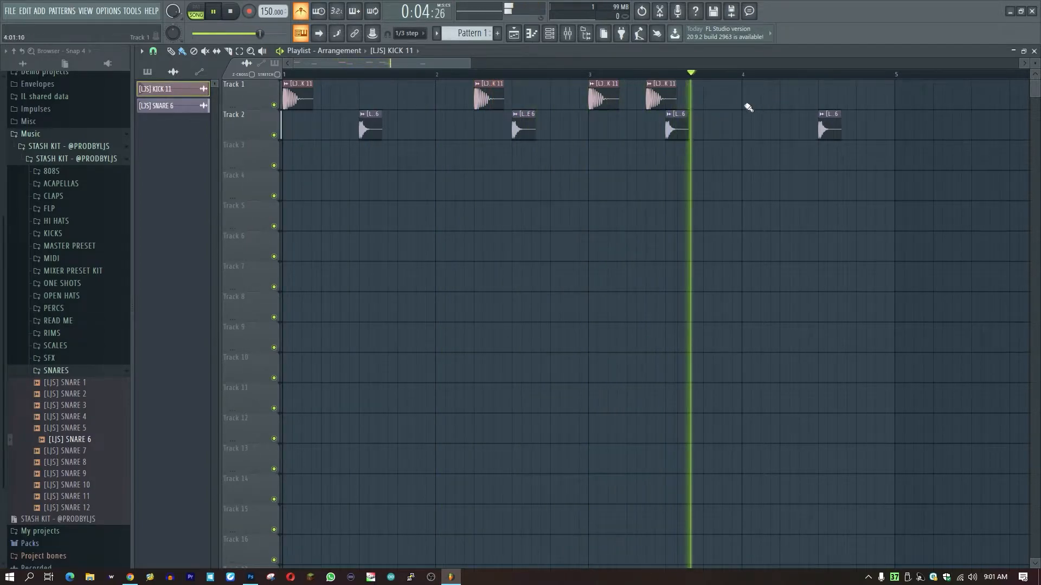
Step: Add three overlapping KICK 11 clips on consecutive steps from beat 2 of bar 4 on Track 1, and play them back
{"action": "key", "text": "space"}
{"action": "left_click", "coordinate": [794, 101]}
{"action": "left_click", "coordinate": [794, 133]}
{"action": "left_click_drag", "start_coordinate": [794, 137], "coordinate": [817, 81]}
{"action": "left_click", "coordinate": [824, 127]}
{"action": "key", "text": "space"}
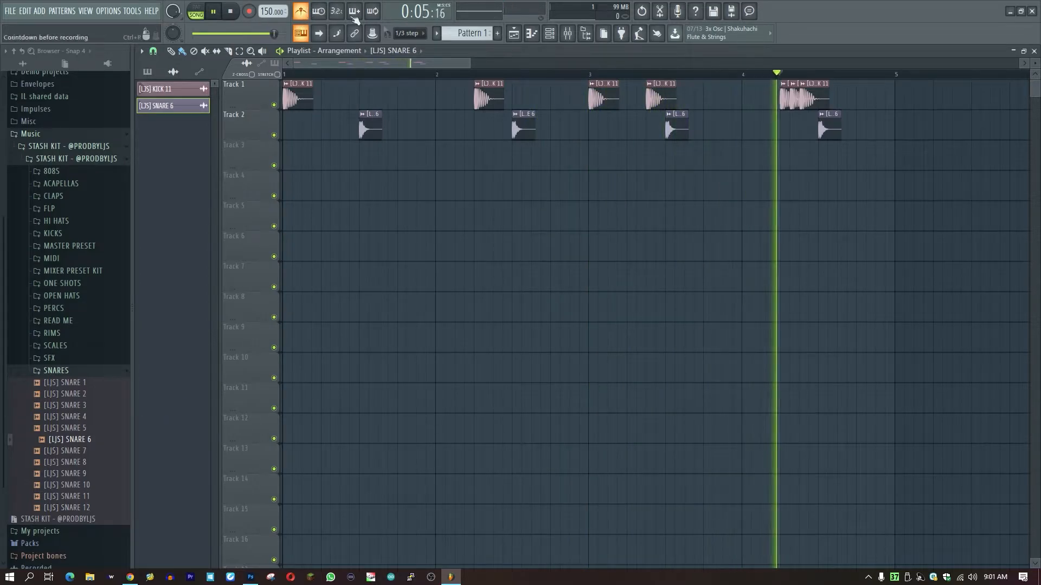
{"action": "key", "text": "space"}
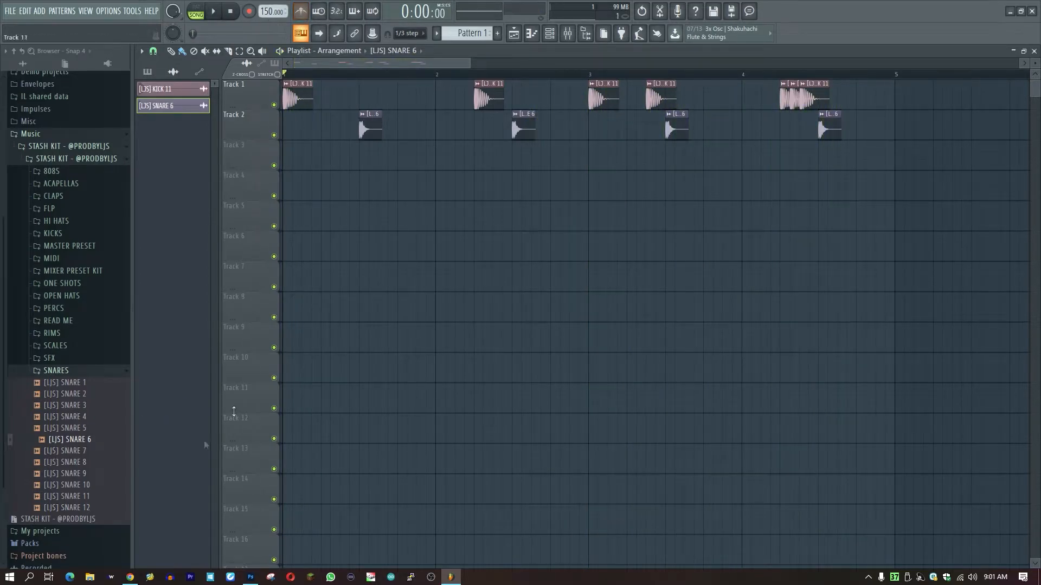
Step: Preview the other samples in the SNARES folder, including SNARE 2, 3, 4, 5, 7, 8, 9, 11 and 12
{"action": "scroll", "coordinate": [75, 353], "scroll_direction": "down", "scroll_amount": 3}
{"action": "left_click", "coordinate": [100, 429]}
{"action": "left_click", "coordinate": [98, 439]}
{"action": "left_click", "coordinate": [94, 407]}
{"action": "left_click", "coordinate": [94, 396]}
{"action": "left_click", "coordinate": [95, 383]}
{"action": "left_click", "coordinate": [96, 361]}
{"action": "left_click", "coordinate": [96, 372]}
{"action": "left_click", "coordinate": [89, 350]}
{"action": "left_click", "coordinate": [90, 328]}
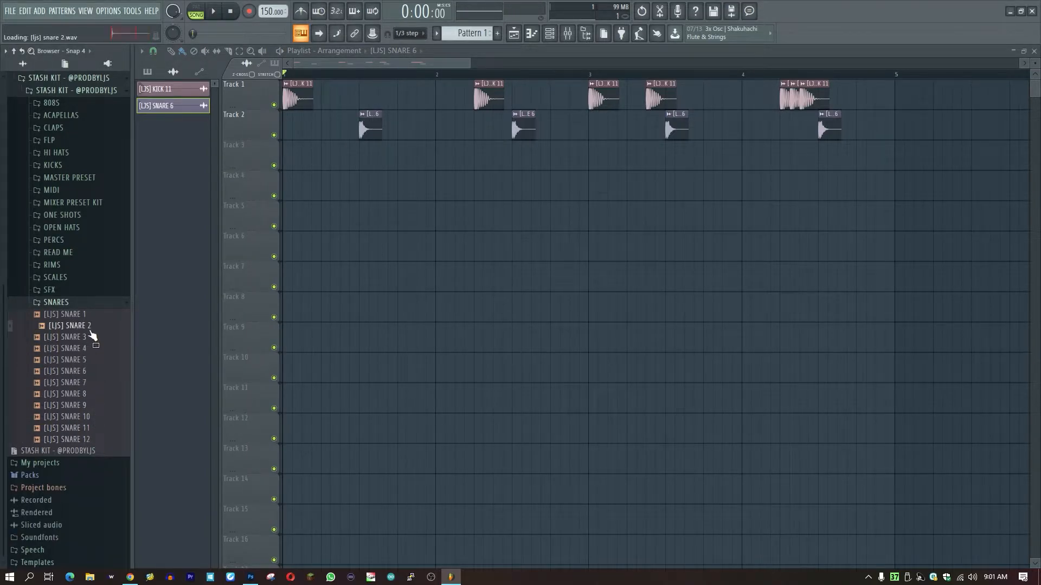
{"action": "left_click", "coordinate": [90, 338]}
{"action": "left_click_drag", "start_coordinate": [81, 314], "coordinate": [564, 124]}
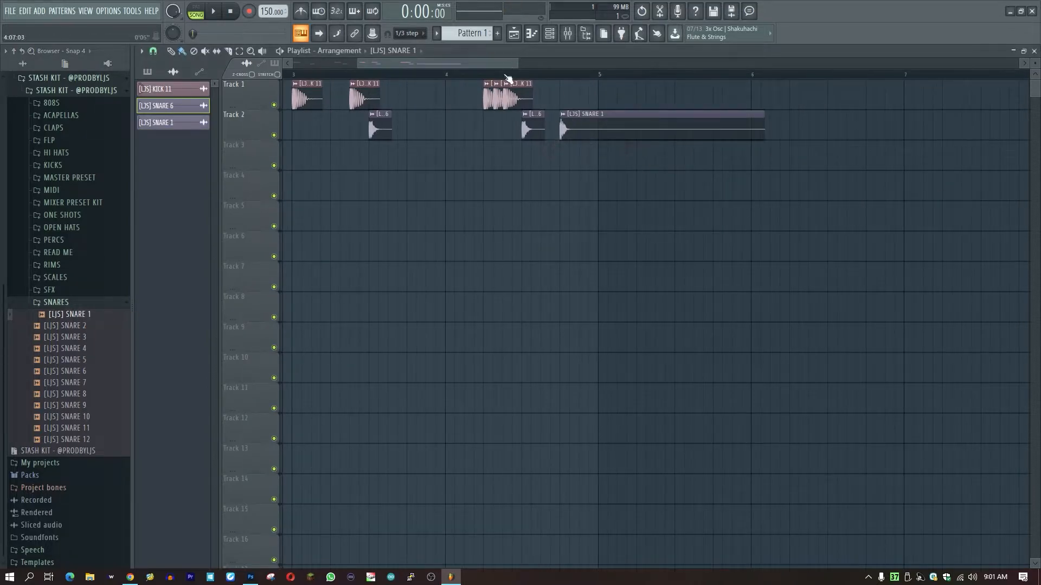
{"action": "key", "text": "space"}
{"action": "key", "text": "space"}
{"action": "left_click_drag", "start_coordinate": [763, 127], "coordinate": [584, 130]}
{"action": "key", "text": "space"}
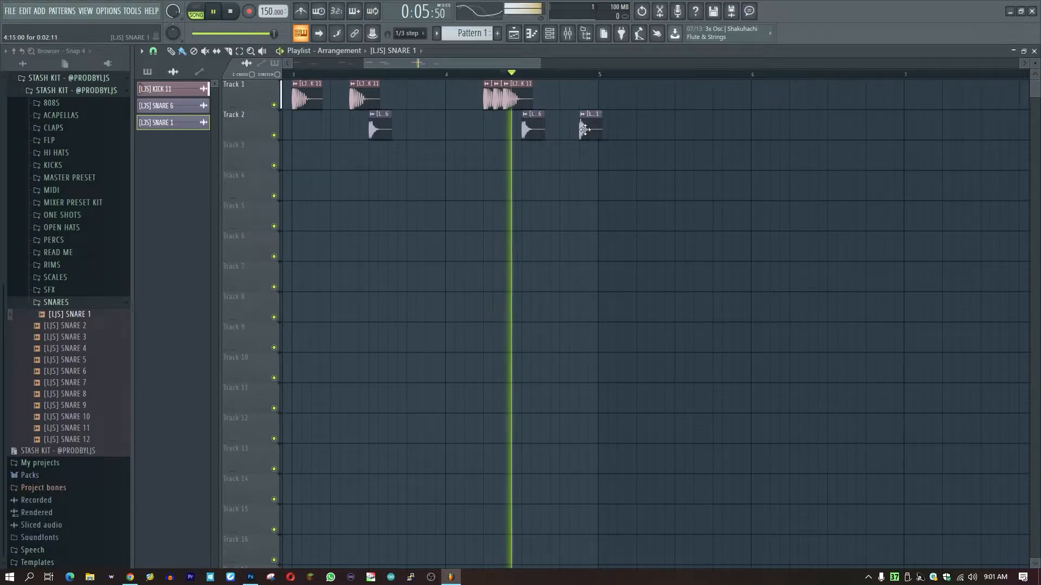
{"action": "key", "text": "space"}
{"action": "double_click", "coordinate": [588, 129]}
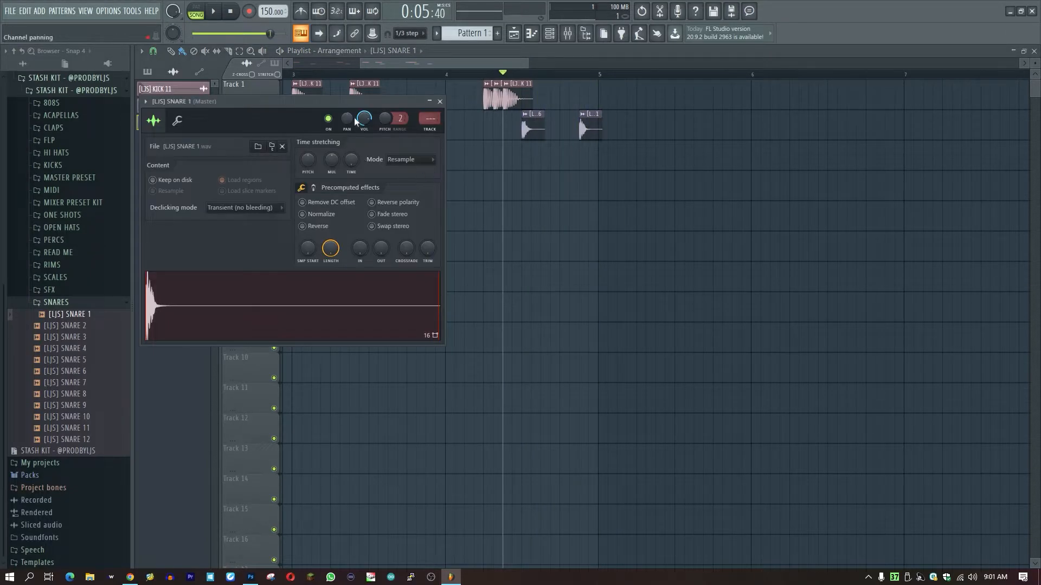
{"action": "left_click", "coordinate": [440, 102]}
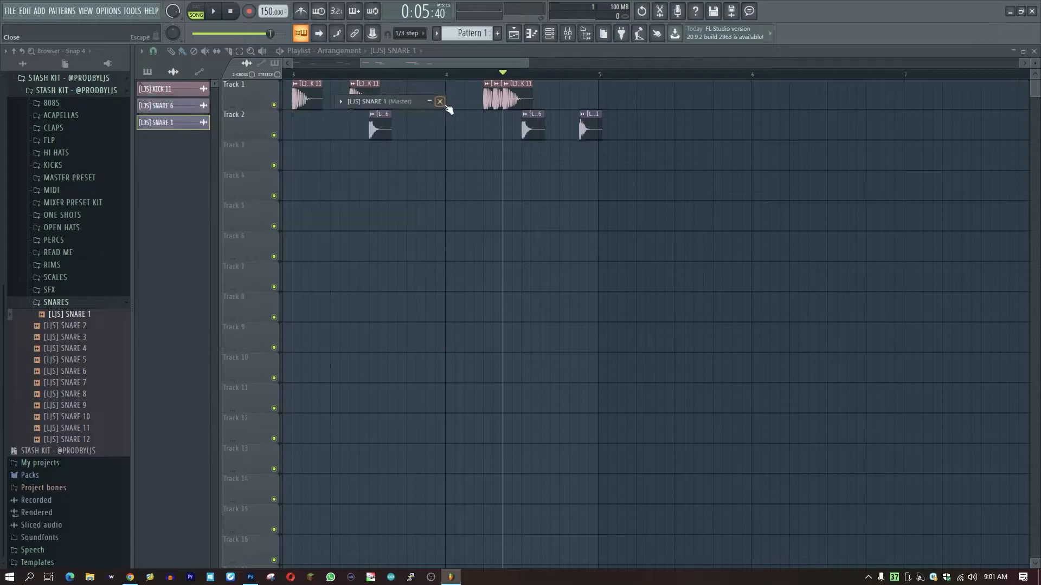
{"action": "right_click", "coordinate": [595, 132]}
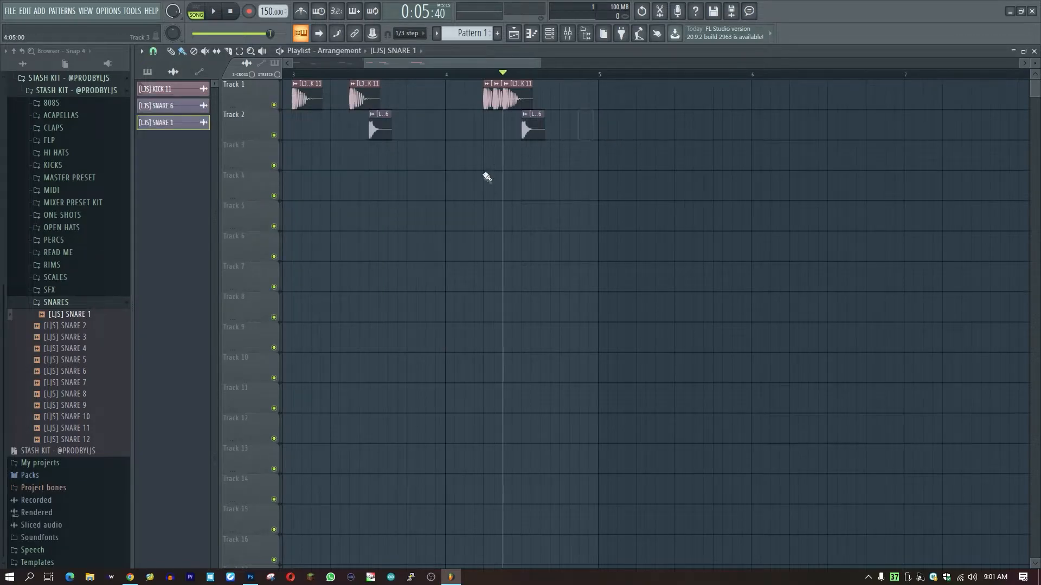
Step: Place the SNARE 1 sample on Track 2 at beat 4 of bar 4 and trim the clip's silent tail
{"action": "left_click_drag", "start_coordinate": [83, 315], "coordinate": [610, 128]}
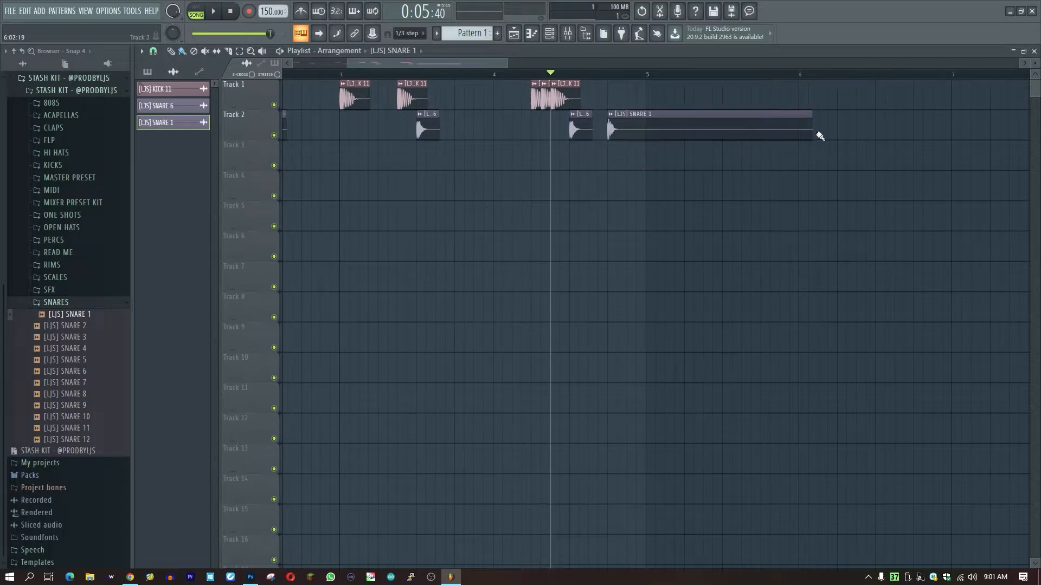
{"action": "left_click_drag", "start_coordinate": [813, 135], "coordinate": [621, 129]}
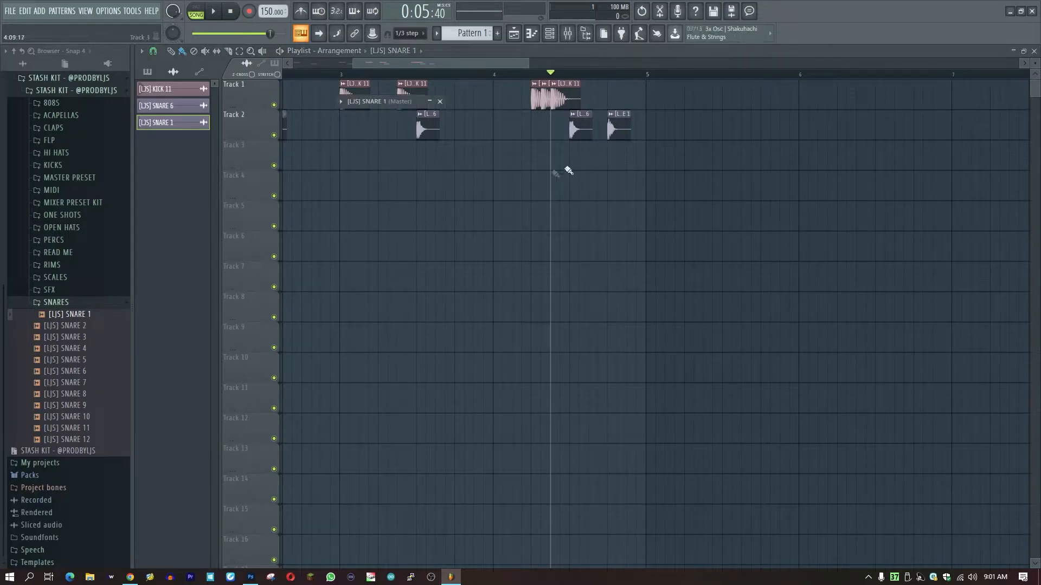
Step: Examine the SNARE 1 channel settings, including the pan, volume, pitch and mixer track controls and the waveform
{"action": "left_click", "coordinate": [394, 102]}
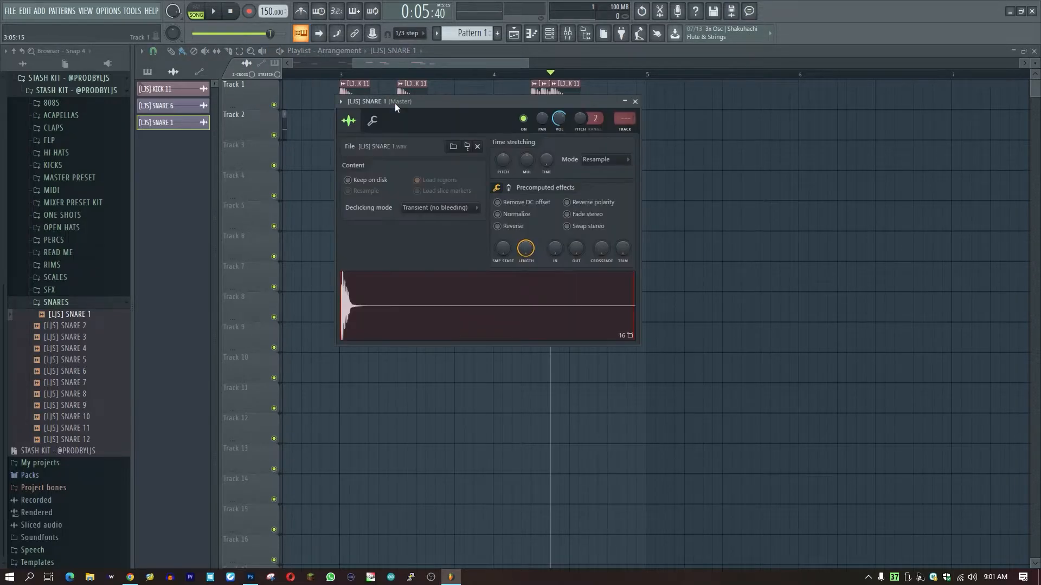
{"action": "left_click", "coordinate": [636, 101]}
{"action": "double_click", "coordinate": [625, 125]}
{"action": "right_click", "coordinate": [561, 118]}
{"action": "left_click", "coordinate": [585, 124]}
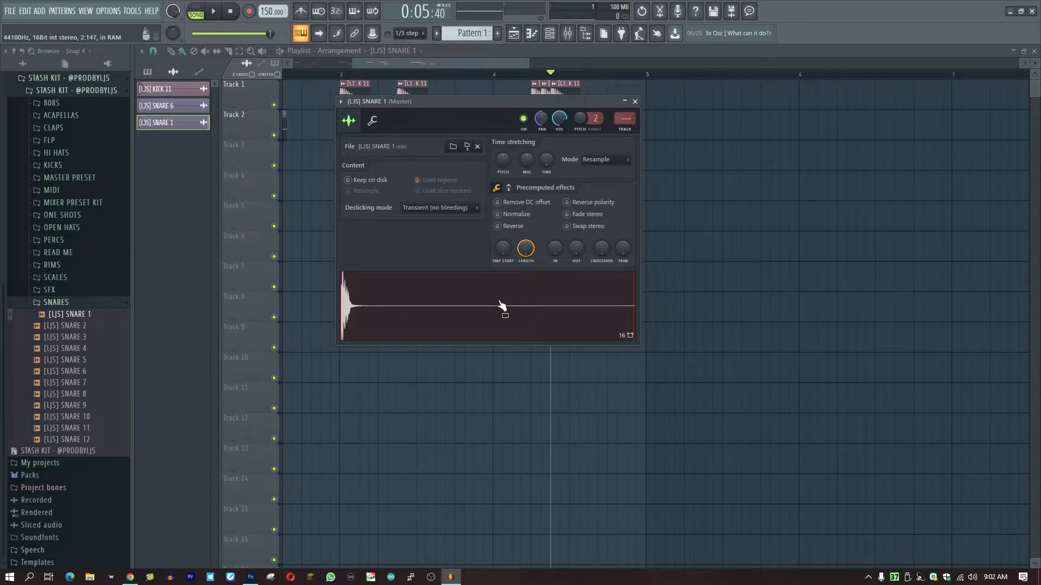
{"action": "left_click", "coordinate": [570, 309]}
{"action": "left_click", "coordinate": [634, 102]}
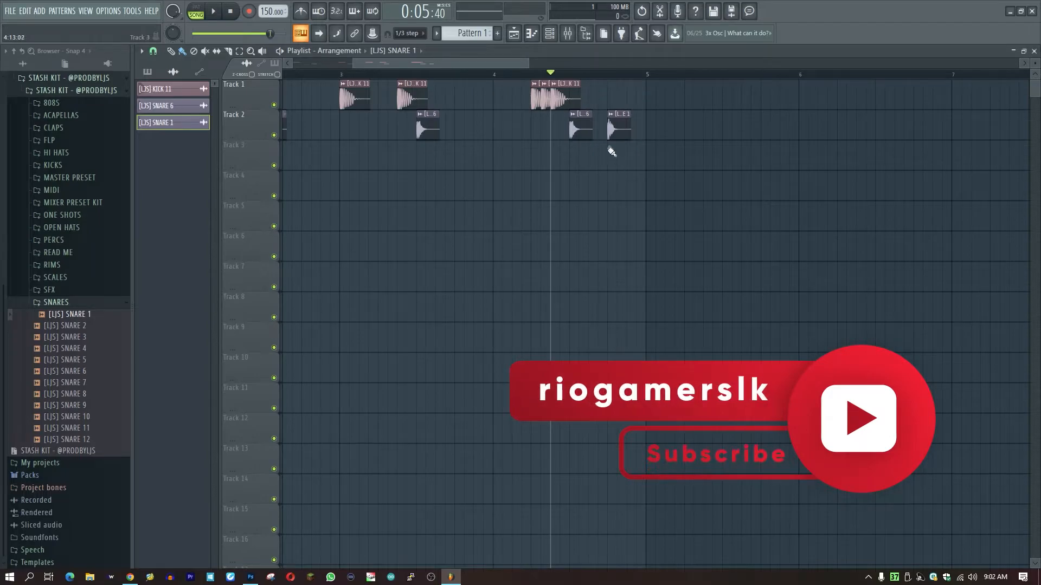
Step: Lower the SNARE 1 channel's volume to about 52% and move its clip half a beat later in bar 4
{"action": "left_click", "coordinate": [618, 114]}
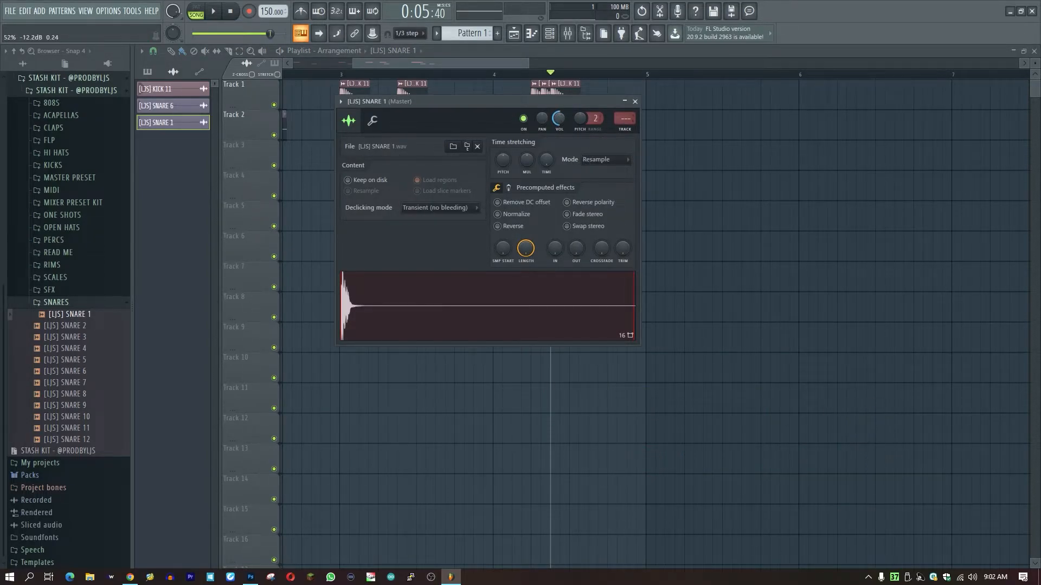
{"action": "key", "text": "Escape"}
{"action": "key", "text": "space"}
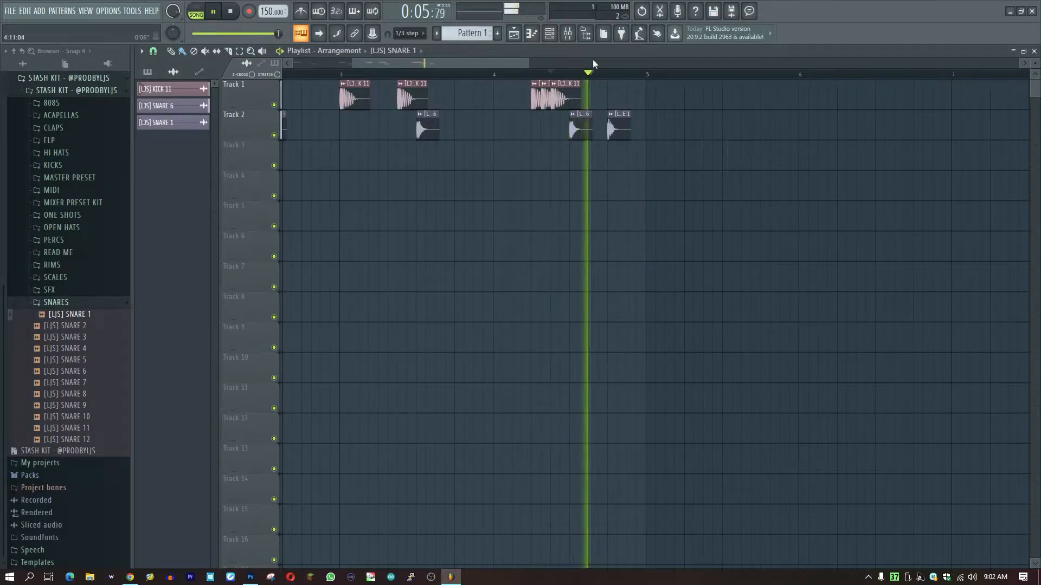
{"action": "key", "text": "space"}
{"action": "left_click_drag", "start_coordinate": [612, 128], "coordinate": [632, 127]}
{"action": "key", "text": "space"}
{"action": "key", "text": "space"}
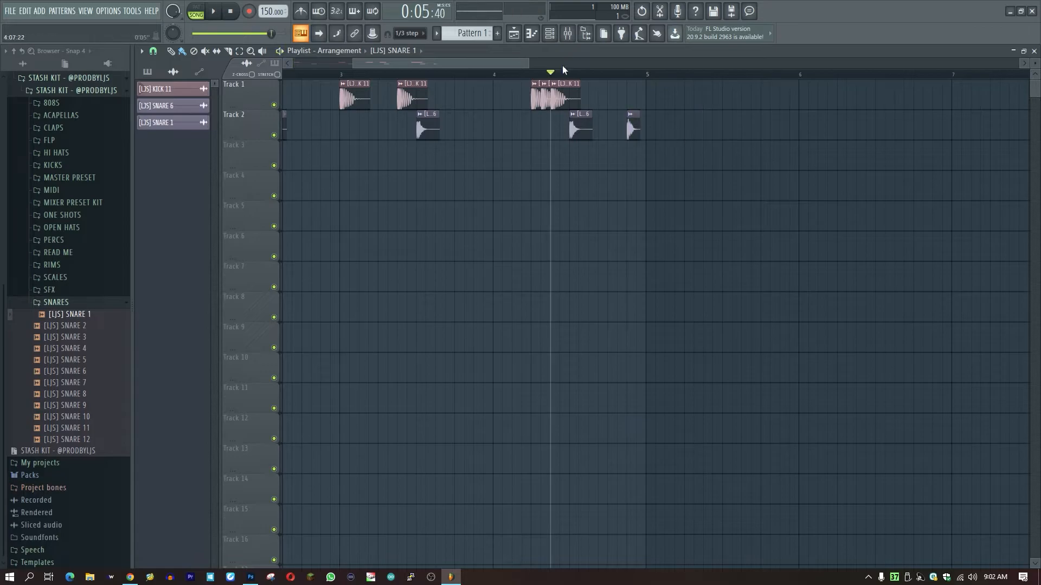
Step: Play back the whole four-bar kick and snare arrangement from the start
{"action": "scroll", "coordinate": [394, 83], "scroll_direction": "down", "scroll_amount": 5}
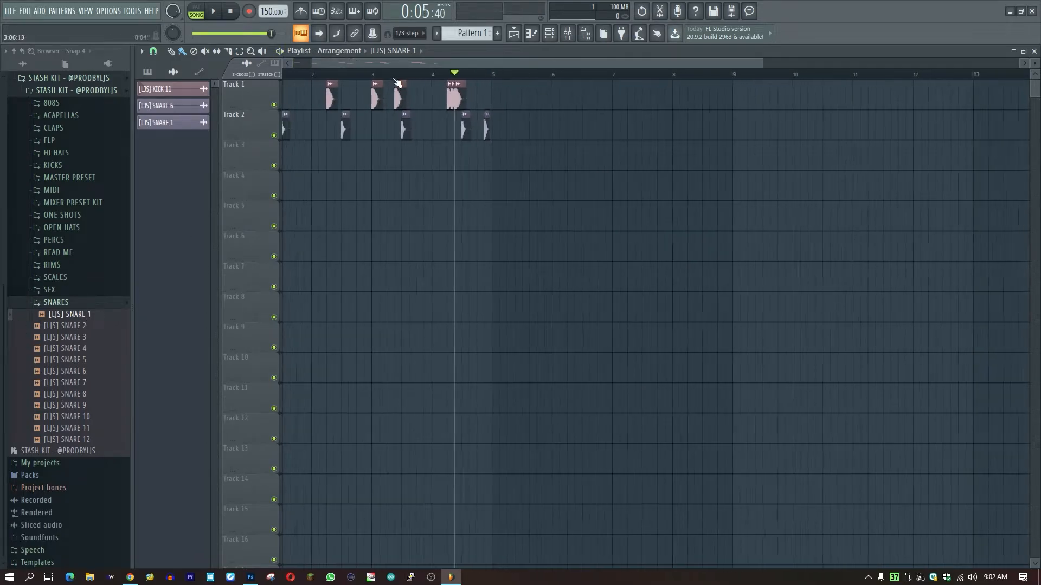
{"action": "scroll", "coordinate": [320, 78], "scroll_direction": "up", "scroll_amount": 3}
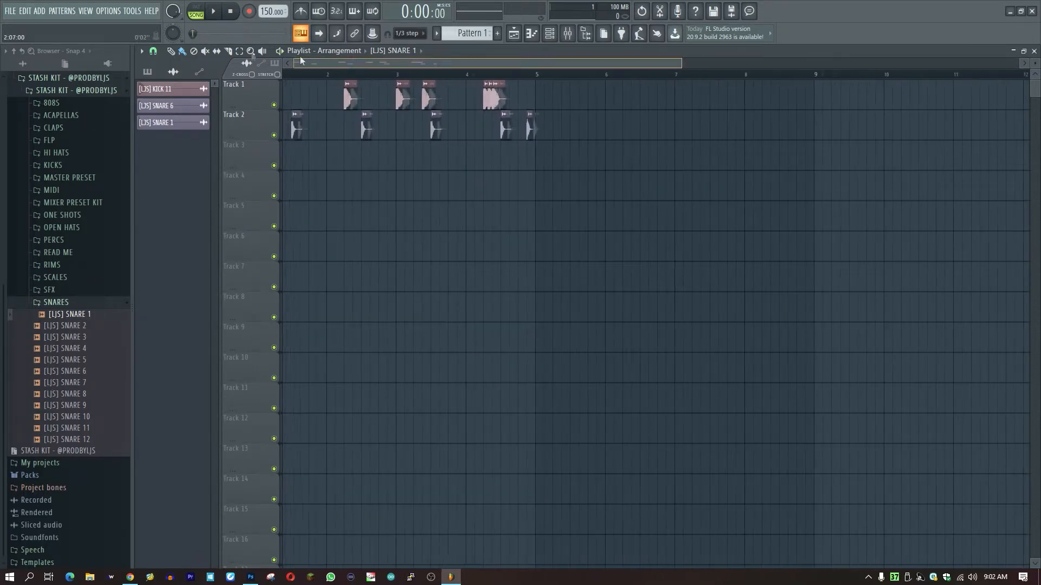
{"action": "key", "text": "space"}
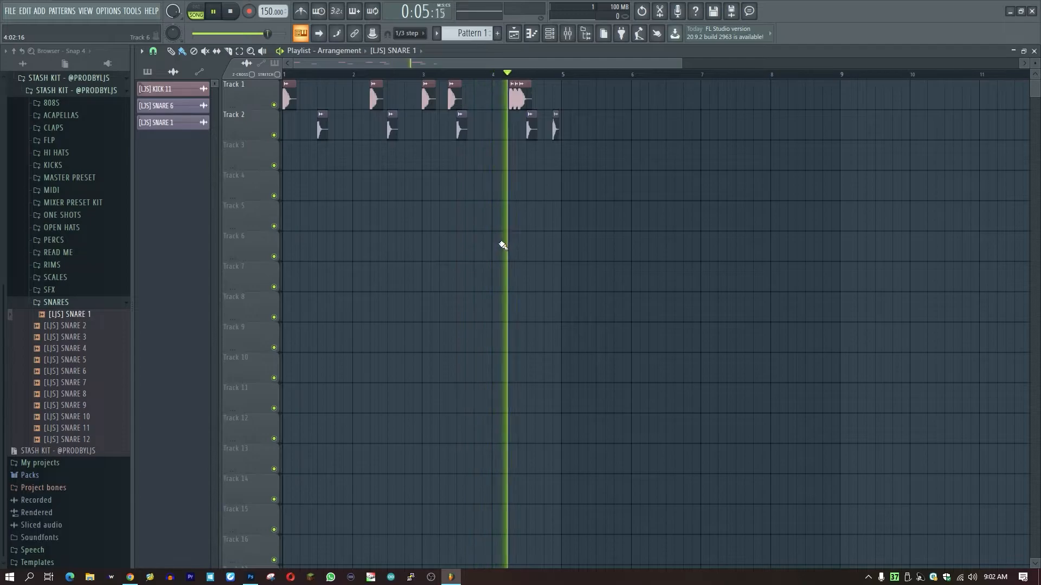
{"action": "key", "text": "space"}
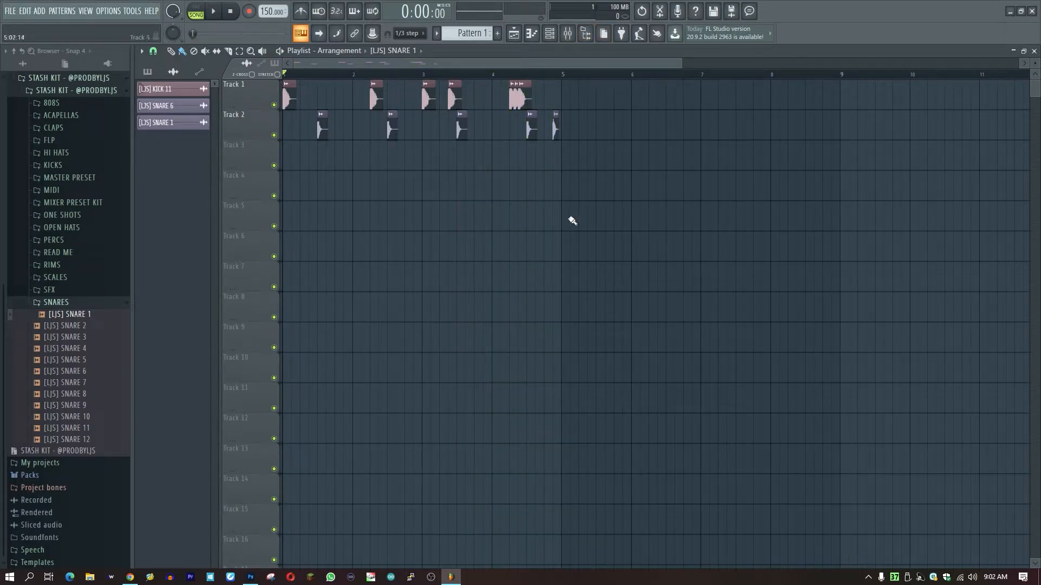
{"action": "key", "text": "space"}
{"action": "key", "text": "space"}
Step: Collapse the SNARES folder, expand the kit's HI HATS folder and preview its samples between HI HAT 1 and HI HAT 14
{"action": "left_click", "coordinate": [70, 305]}
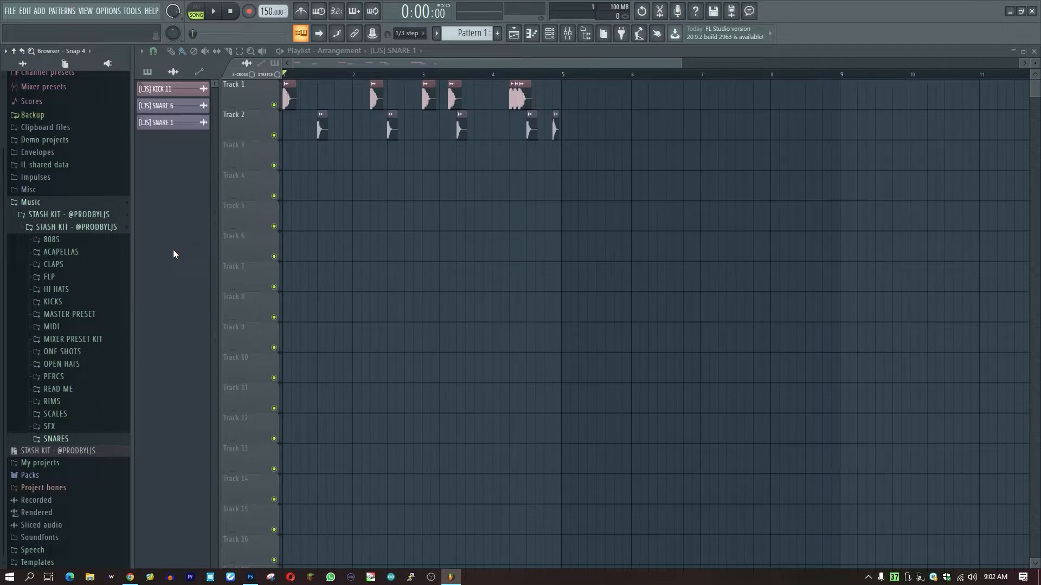
{"action": "left_click", "coordinate": [82, 291]}
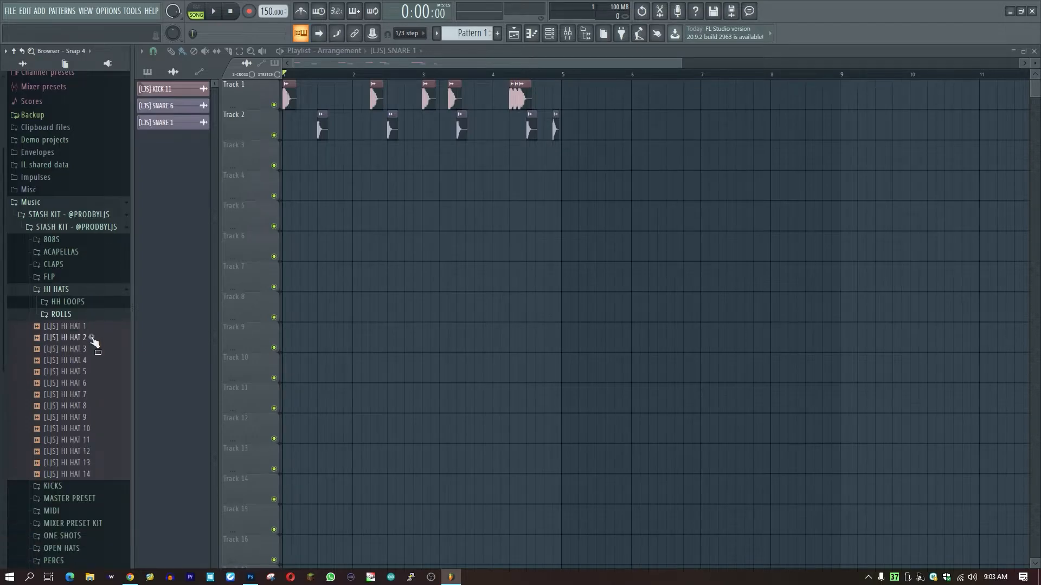
{"action": "left_click", "coordinate": [95, 360]}
{"action": "left_click", "coordinate": [94, 374]}
{"action": "left_click", "coordinate": [93, 385]}
{"action": "left_click", "coordinate": [92, 396]}
{"action": "left_click", "coordinate": [92, 408]}
{"action": "left_click", "coordinate": [92, 418]}
{"action": "left_click", "coordinate": [90, 429]}
{"action": "left_click", "coordinate": [87, 452]}
{"action": "left_click", "coordinate": [86, 464]}
{"action": "left_click", "coordinate": [86, 474]}
{"action": "left_click", "coordinate": [83, 406]}
{"action": "left_click", "coordinate": [84, 395]}
{"action": "left_click", "coordinate": [85, 383]}
{"action": "left_click", "coordinate": [85, 372]}
{"action": "left_click", "coordinate": [85, 360]}
{"action": "left_click", "coordinate": [85, 339]}
{"action": "left_click", "coordinate": [86, 327]}
{"action": "left_click", "coordinate": [83, 340]}
{"action": "left_click", "coordinate": [82, 327]}
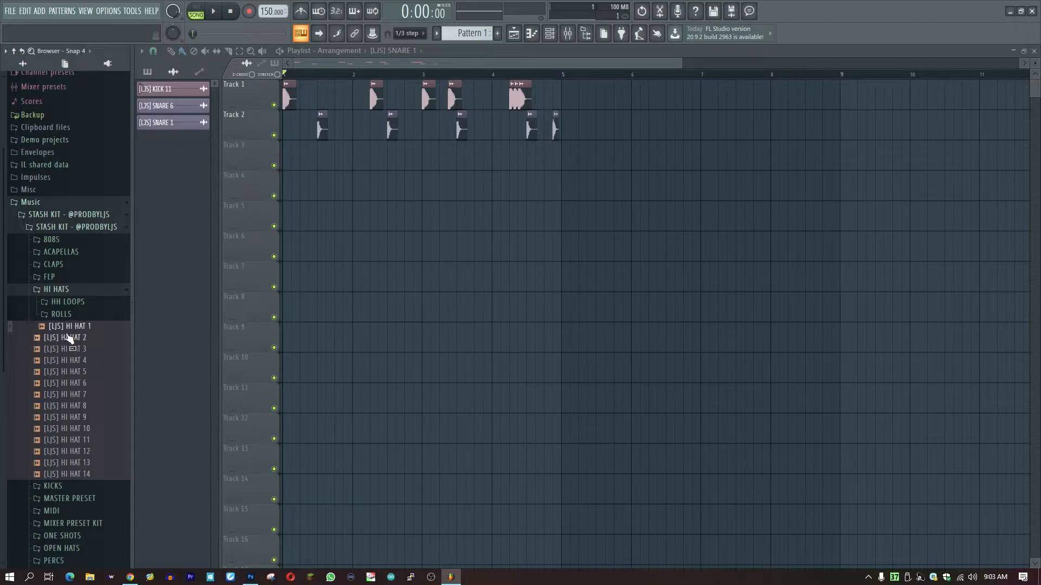
{"action": "mouse_move", "coordinate": [69, 332]}
{"action": "left_mouse_down"}
{"action": "mouse_move", "coordinate": [84, 320]}
{"action": "mouse_move", "coordinate": [65, 391]}
{"action": "mouse_move", "coordinate": [69, 332]}
{"action": "mouse_move", "coordinate": [344, 288]}
{"action": "mouse_move", "coordinate": [76, 364]}
{"action": "mouse_move", "coordinate": [83, 334]}
{"action": "left_mouse_up"}
Step: Open the HI HAT 1 sample in a new channel and dismiss its channel settings
{"action": "right_click", "coordinate": [82, 327]}
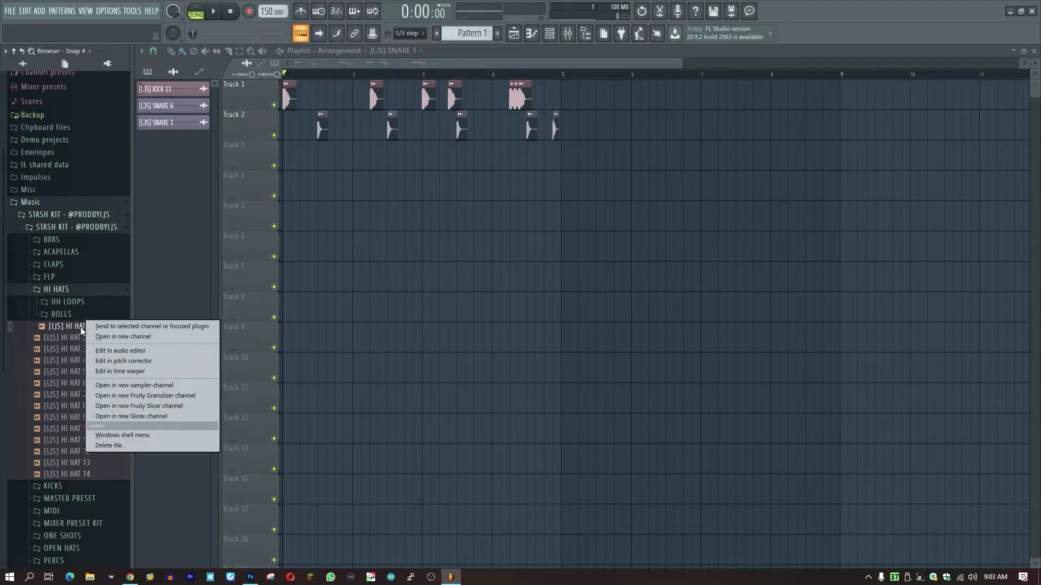
{"action": "left_click", "coordinate": [127, 337]}
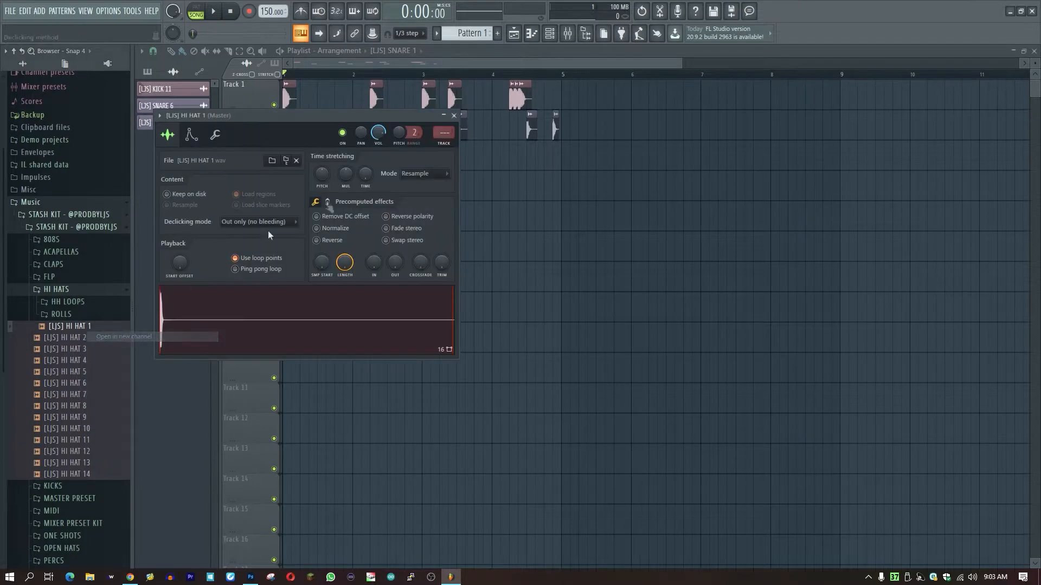
{"action": "left_click", "coordinate": [499, 46]}
Step: Place Pattern 1 on Track 3 from bar 1 and repeat it to cover bars 1 to 4
{"action": "left_click", "coordinate": [468, 33]}
{"action": "left_click", "coordinate": [453, 164]}
{"action": "left_click_drag", "start_coordinate": [489, 159], "coordinate": [309, 169]}
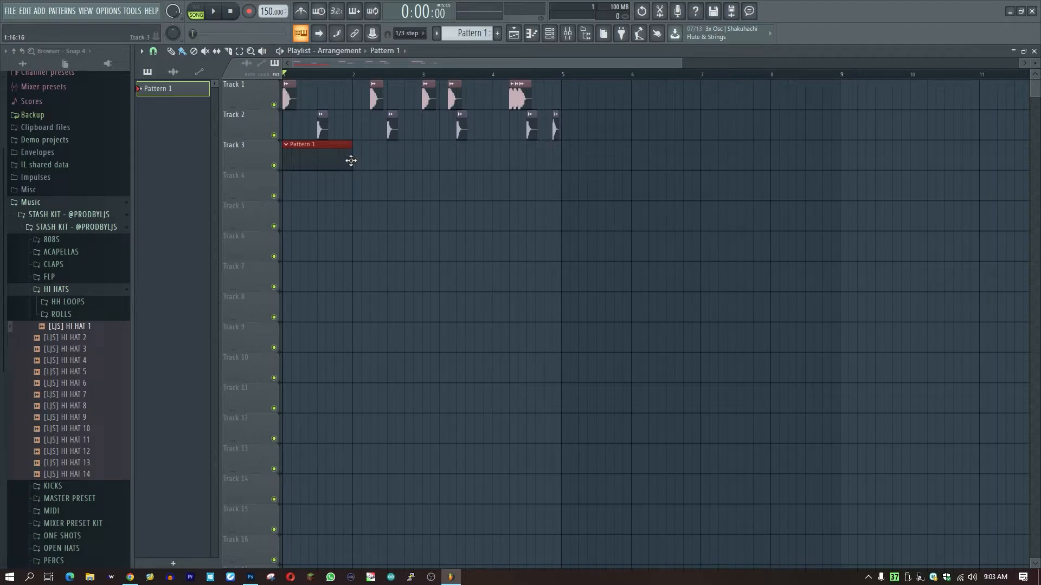
{"action": "left_click_drag", "start_coordinate": [351, 160], "coordinate": [417, 163]}
{"action": "key", "text": "ctrl+b"}
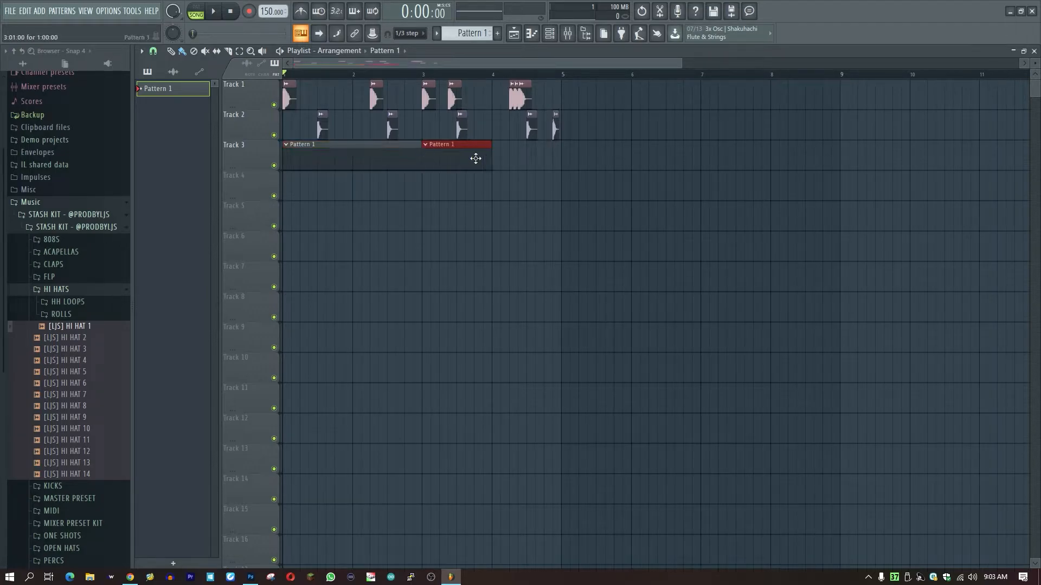
Step: Open Pattern 1 in the Channel rack and enter HI HAT 1 hits on every second step from 1 to 15
{"action": "double_click", "coordinate": [475, 146]}
{"action": "left_click", "coordinate": [314, 253]}
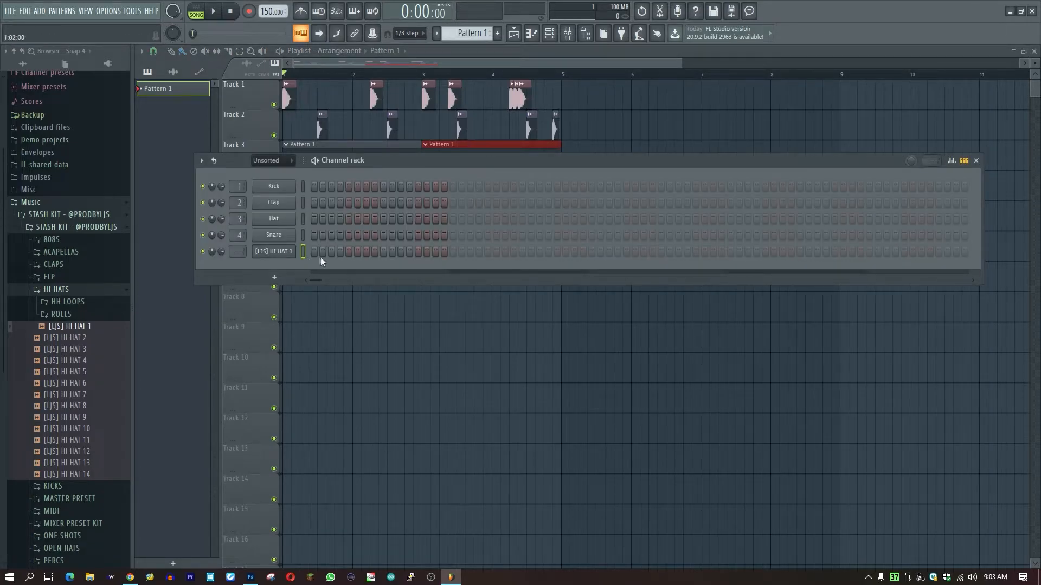
{"action": "left_click", "coordinate": [331, 252]}
{"action": "left_click_drag", "start_coordinate": [564, 163], "coordinate": [596, 255]}
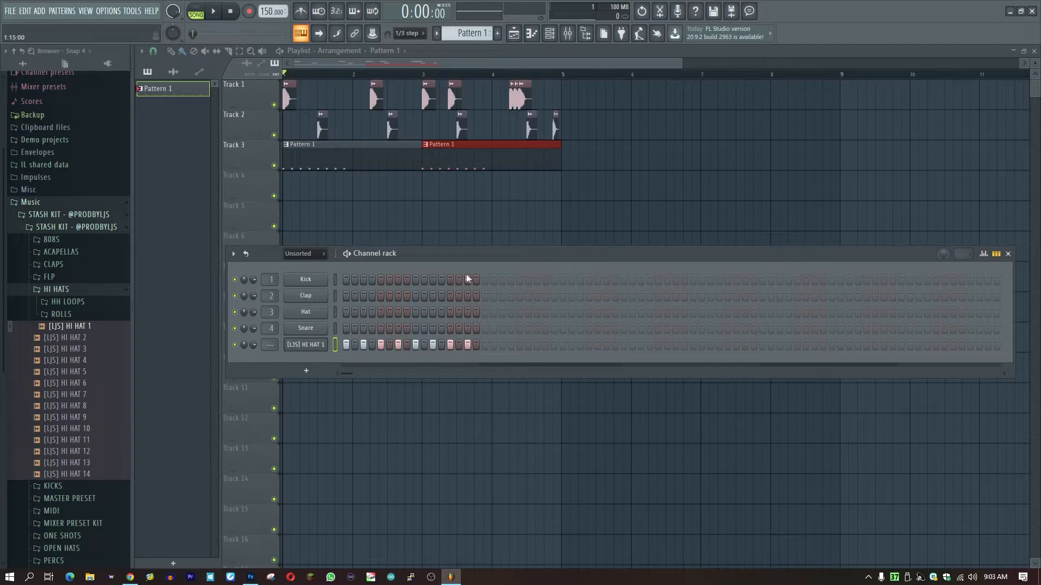
Step: Play back the hi-hats with the beat and add a HI HAT 1 hit on step 17 of Pattern 1
{"action": "mouse_move", "coordinate": [485, 345]}
{"action": "left_mouse_down"}
{"action": "mouse_move", "coordinate": [570, 353]}
{"action": "mouse_move", "coordinate": [482, 345]}
{"action": "left_mouse_up"}
{"action": "key", "text": "space"}
{"action": "key", "text": "space"}
{"action": "left_click", "coordinate": [486, 346]}
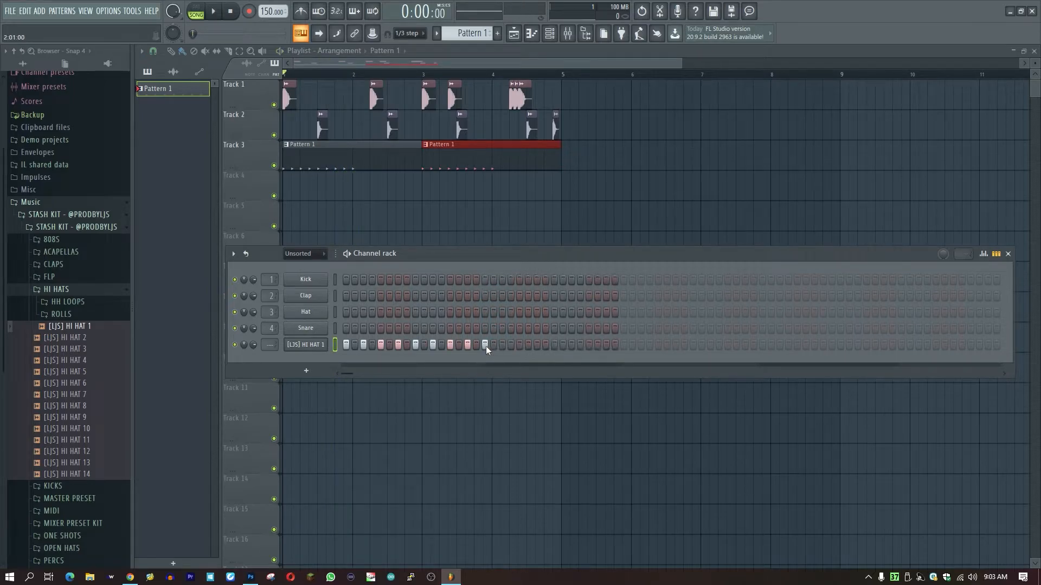
{"action": "right_click", "coordinate": [356, 345]}
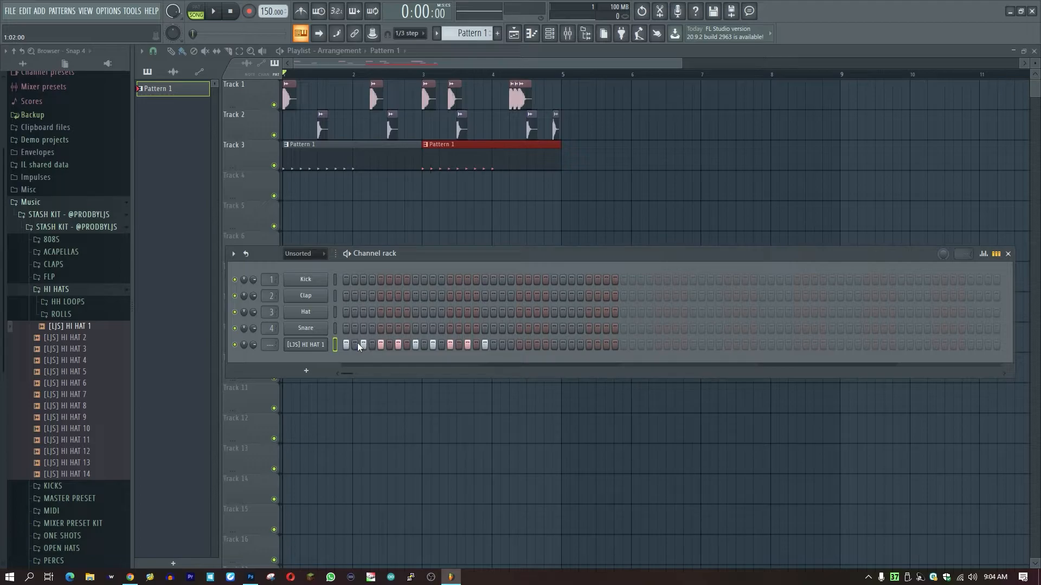
Step: Fill HI HAT 1 on every 2 steps, trying a 4-step fill in between, and return to the playlist
{"action": "right_click", "coordinate": [320, 349]}
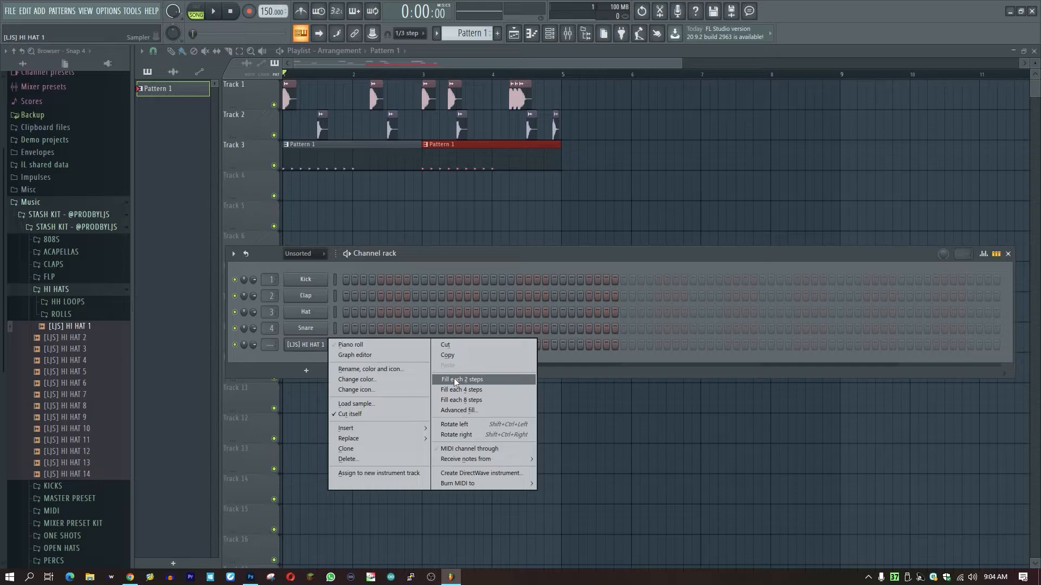
{"action": "left_click", "coordinate": [520, 382]}
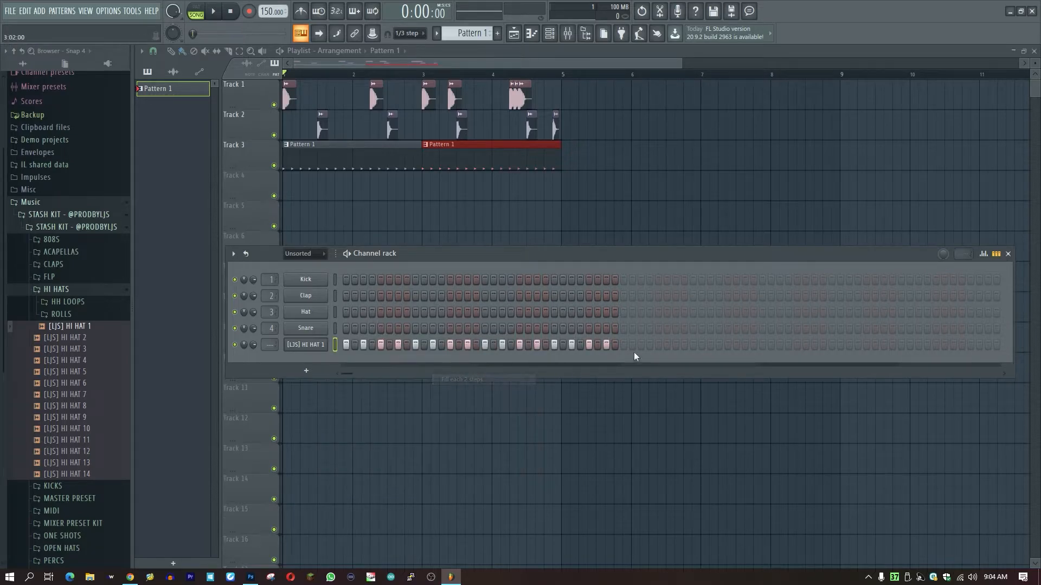
{"action": "right_click", "coordinate": [324, 341]}
{"action": "left_click", "coordinate": [462, 389]}
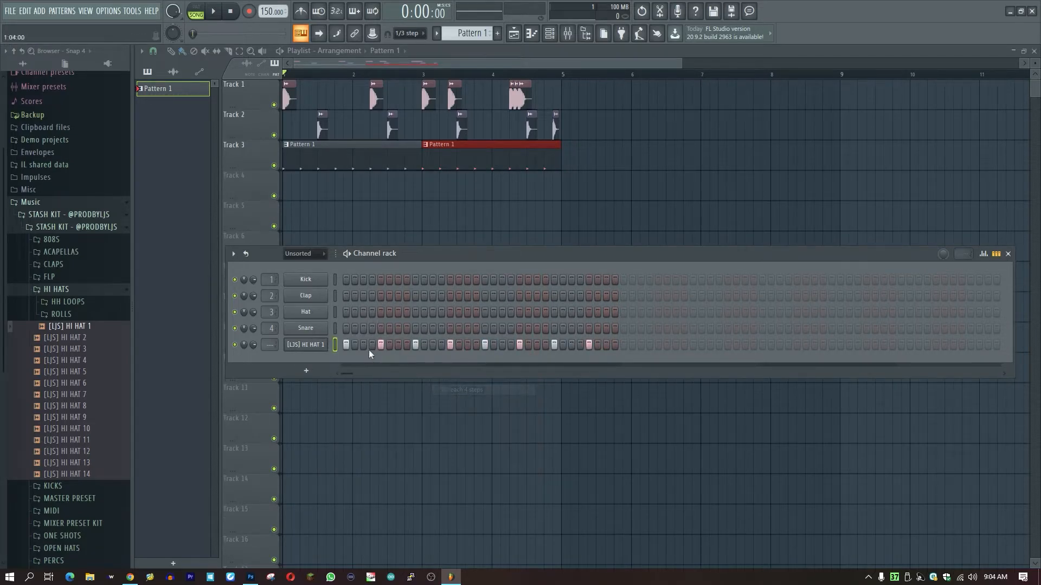
{"action": "right_click", "coordinate": [325, 341]}
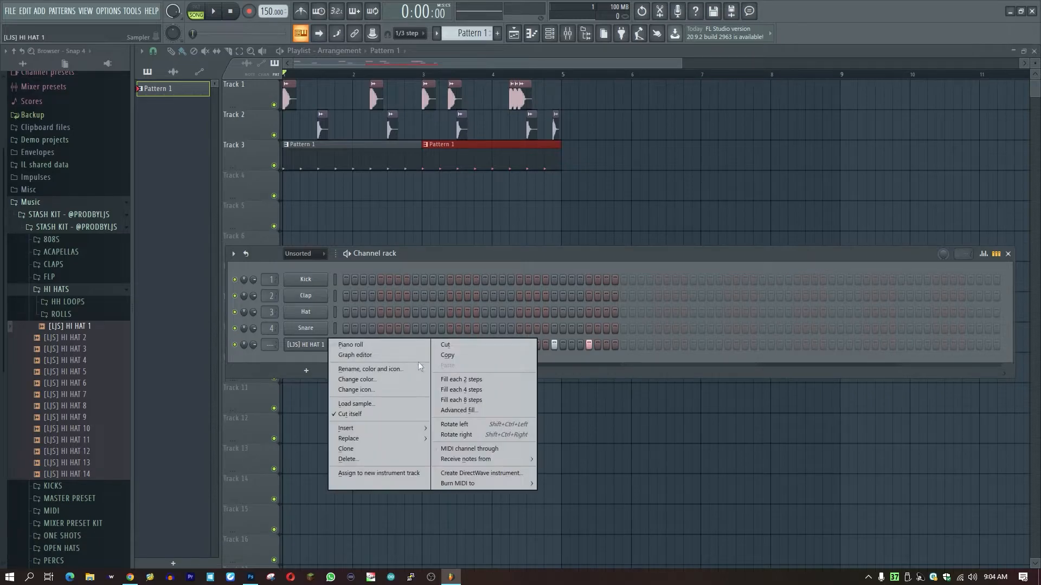
{"action": "left_click", "coordinate": [478, 381]}
{"action": "left_click", "coordinate": [705, 152]}
{"action": "right_click", "coordinate": [707, 156]}
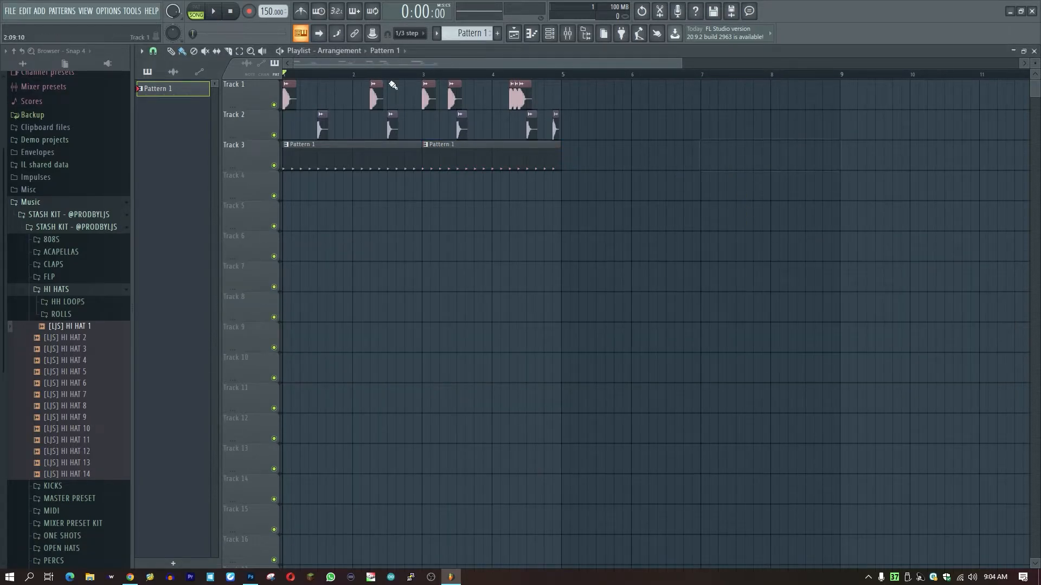
Step: Play back the beat with the filled hi-hats and reopen the Channel rack to check HI HAT 1
{"action": "key", "text": "space"}
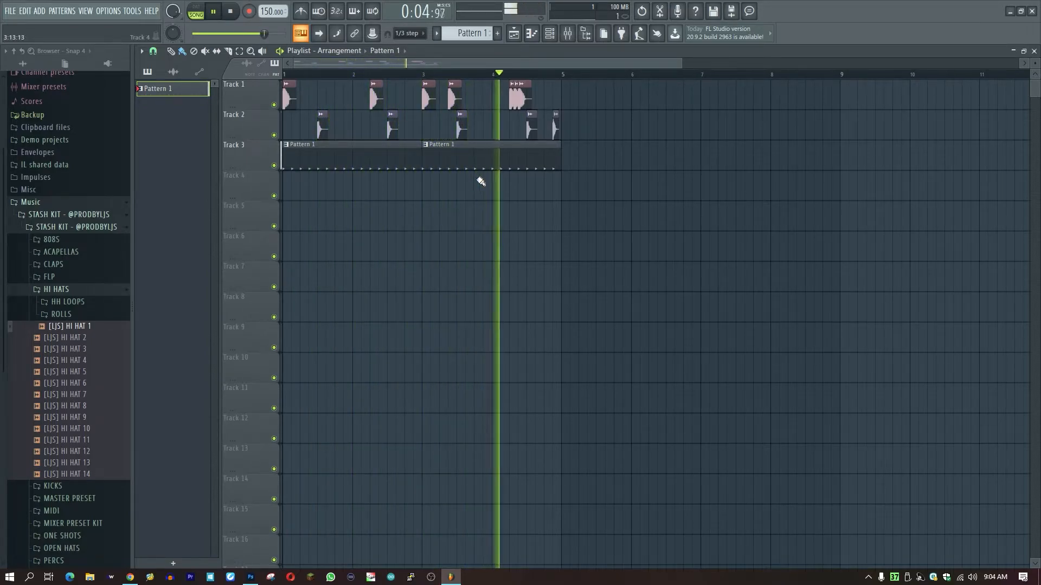
{"action": "key", "text": "space"}
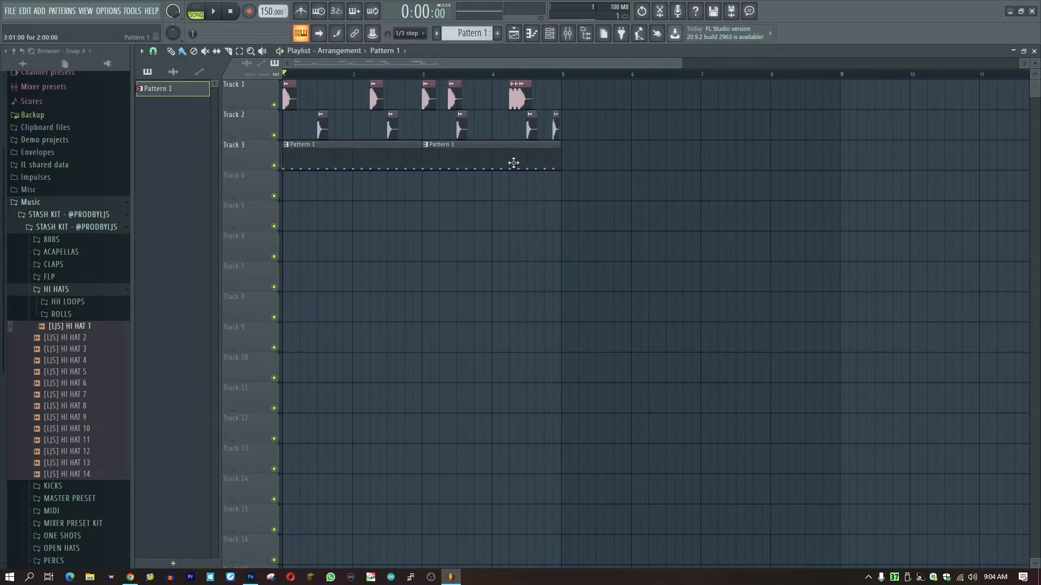
{"action": "double_click", "coordinate": [515, 163]}
{"action": "left_click", "coordinate": [632, 65]}
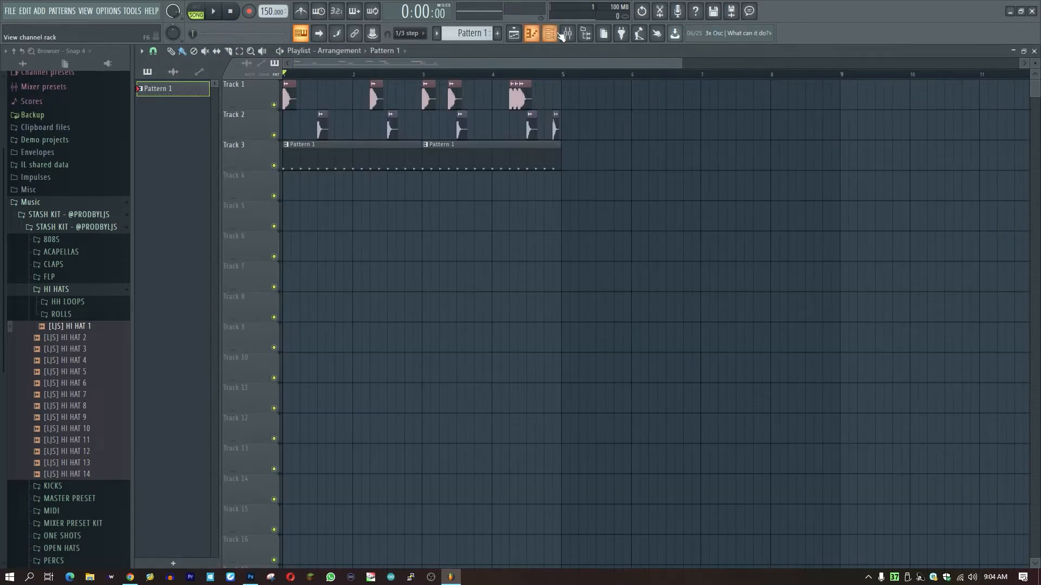
{"action": "left_click", "coordinate": [550, 34]}
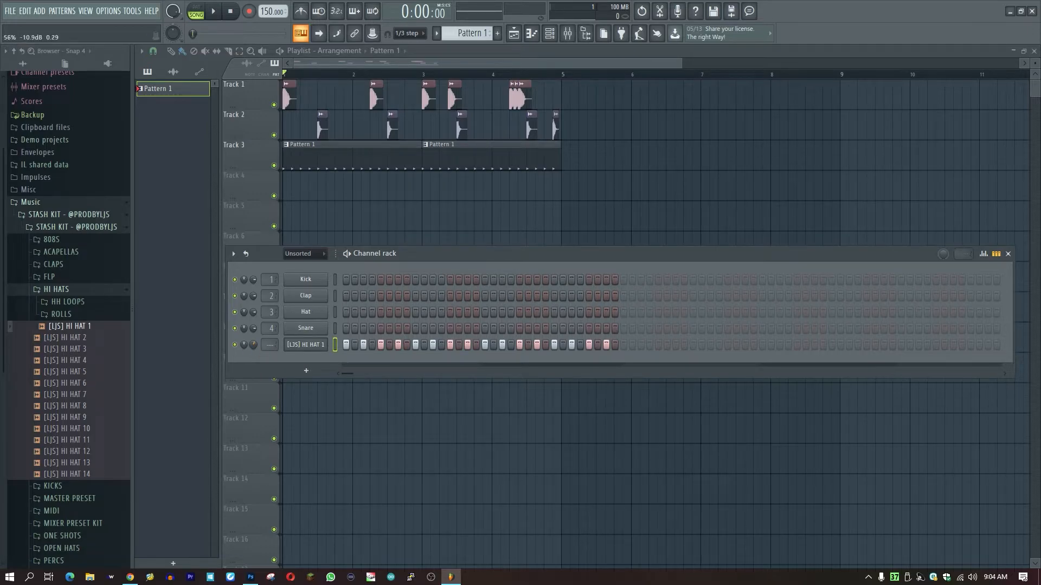
{"action": "key", "text": "space"}
{"action": "key", "text": "space"}
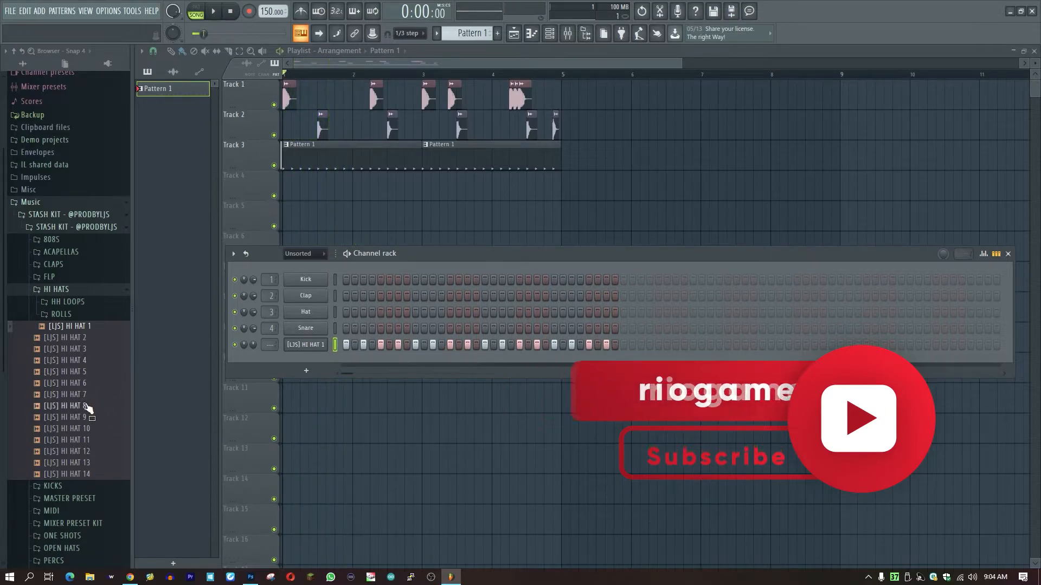
{"action": "key", "text": "space"}
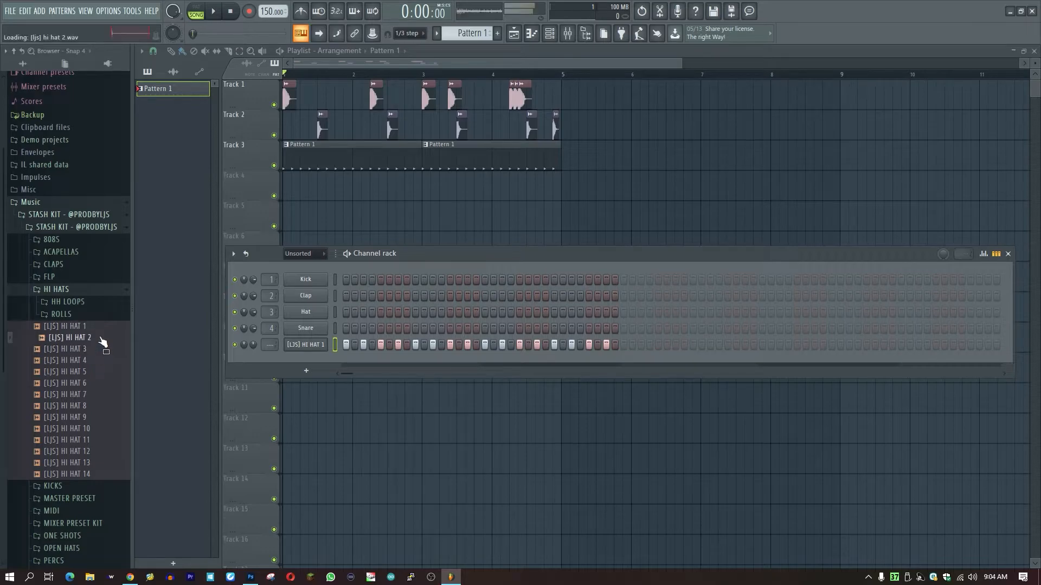
Step: Audition the kit's other hi-hats and replace the HI HAT 1 sample with 808 CH from the Packs Drums Hats folder
{"action": "left_click", "coordinate": [76, 374]}
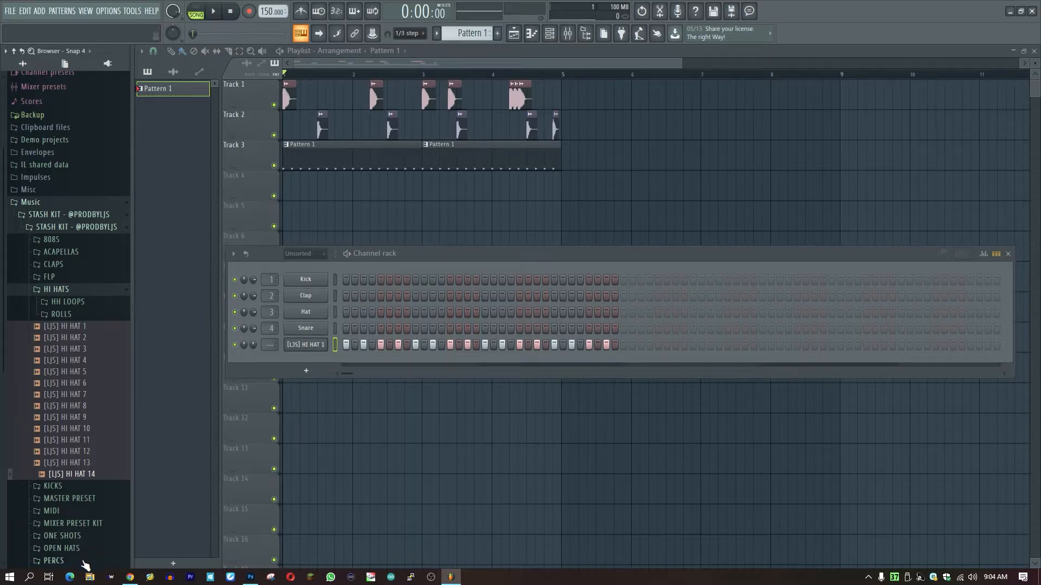
{"action": "left_click", "coordinate": [78, 202]}
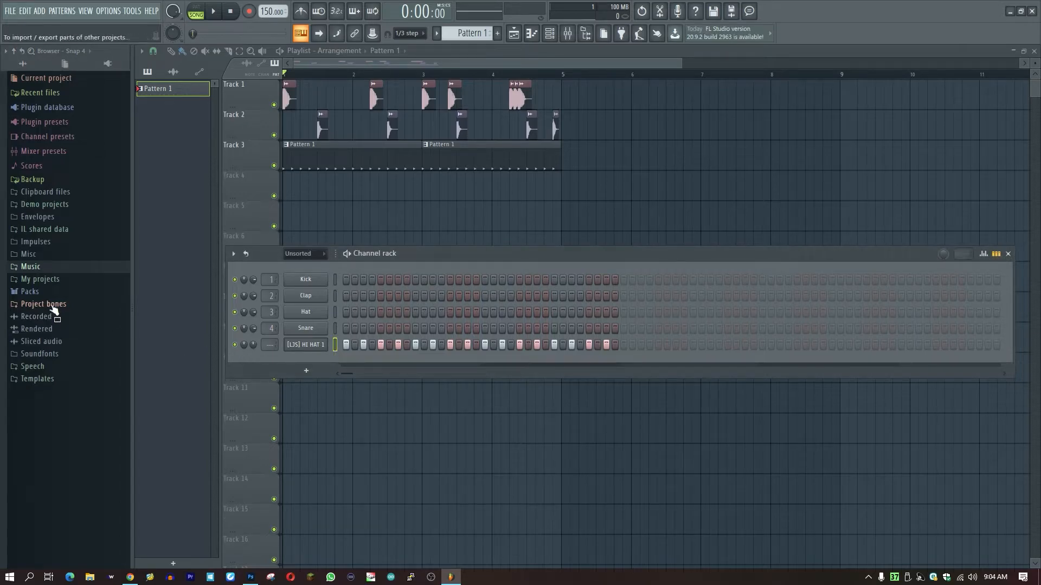
{"action": "left_click", "coordinate": [62, 295]}
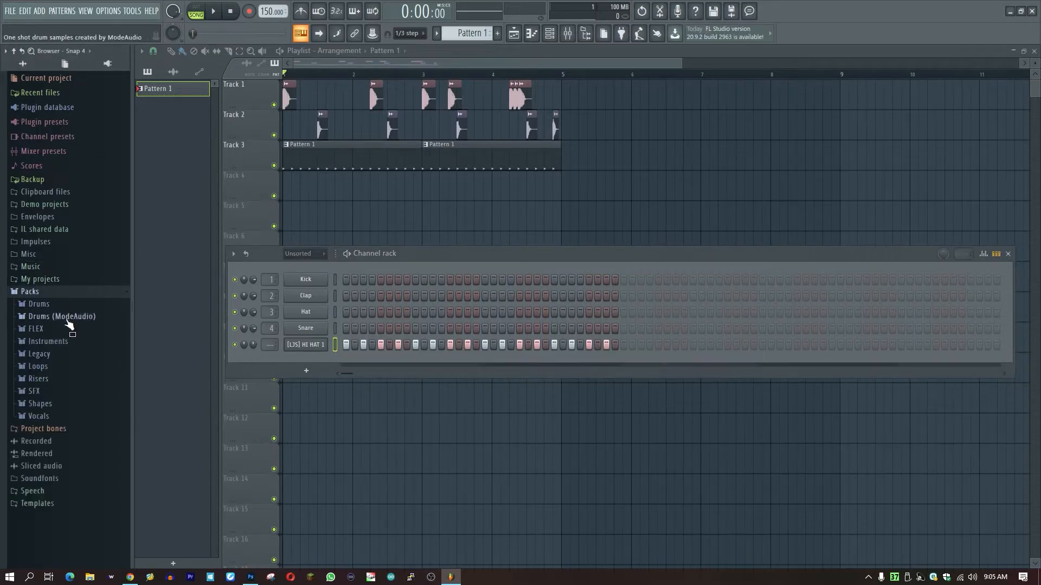
{"action": "left_click", "coordinate": [80, 305]}
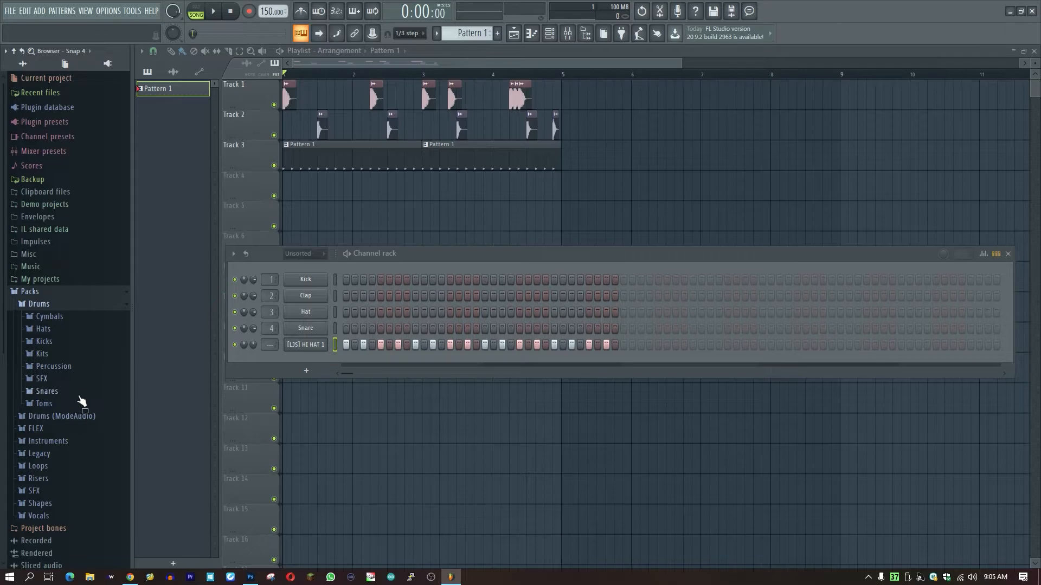
{"action": "left_click", "coordinate": [82, 329]}
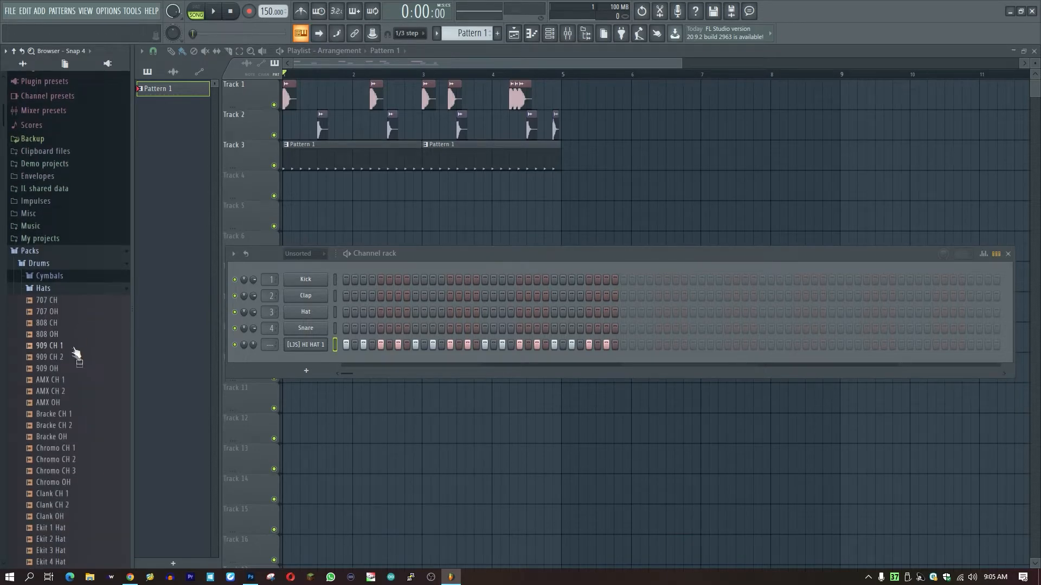
{"action": "right_click", "coordinate": [54, 324]}
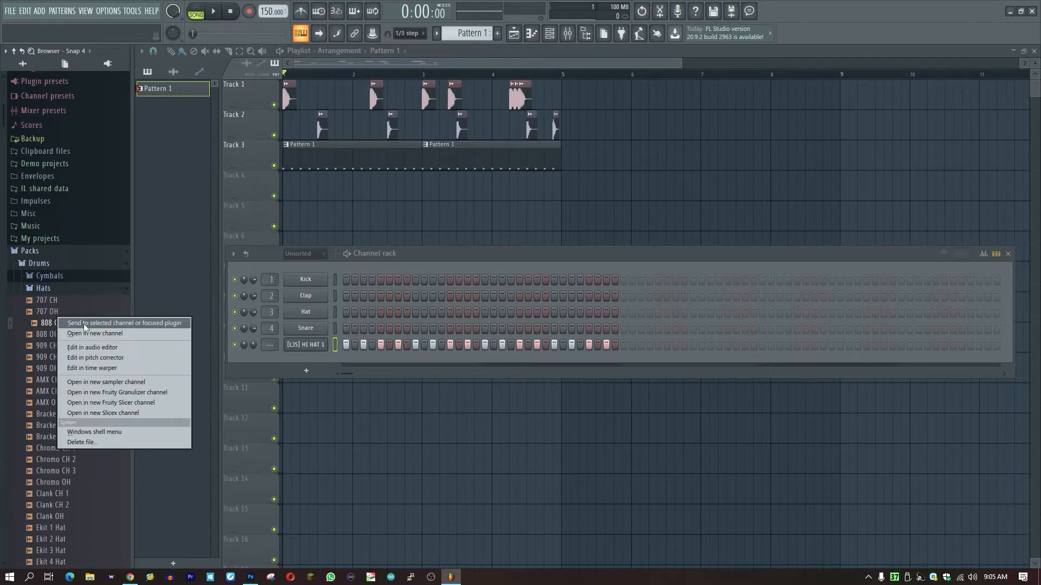
{"action": "left_click", "coordinate": [109, 324]}
Step: Play back the beat with the 808 CH sample and collapse the Packs folder in the browser
{"action": "key", "text": "space"}
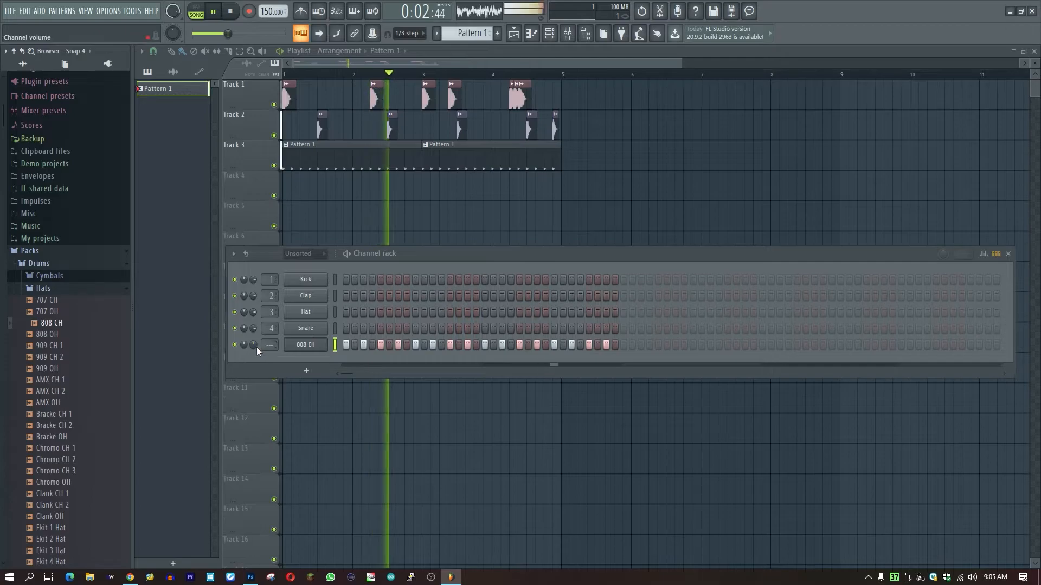
{"action": "left_click", "coordinate": [66, 241]}
{"action": "left_click", "coordinate": [70, 241]}
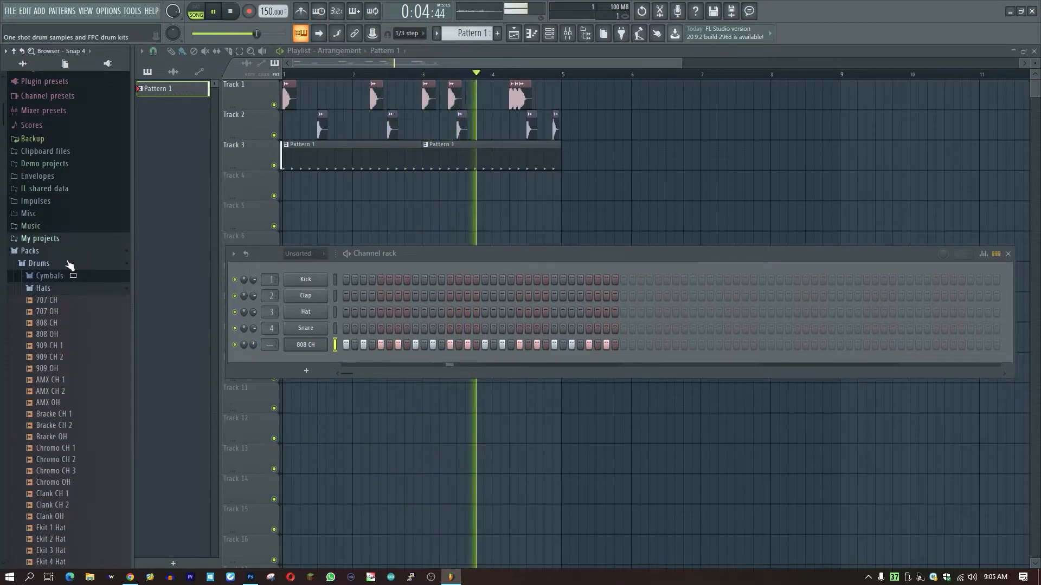
{"action": "left_click", "coordinate": [73, 252]}
{"action": "left_click", "coordinate": [627, 187]}
{"action": "right_click", "coordinate": [666, 187]}
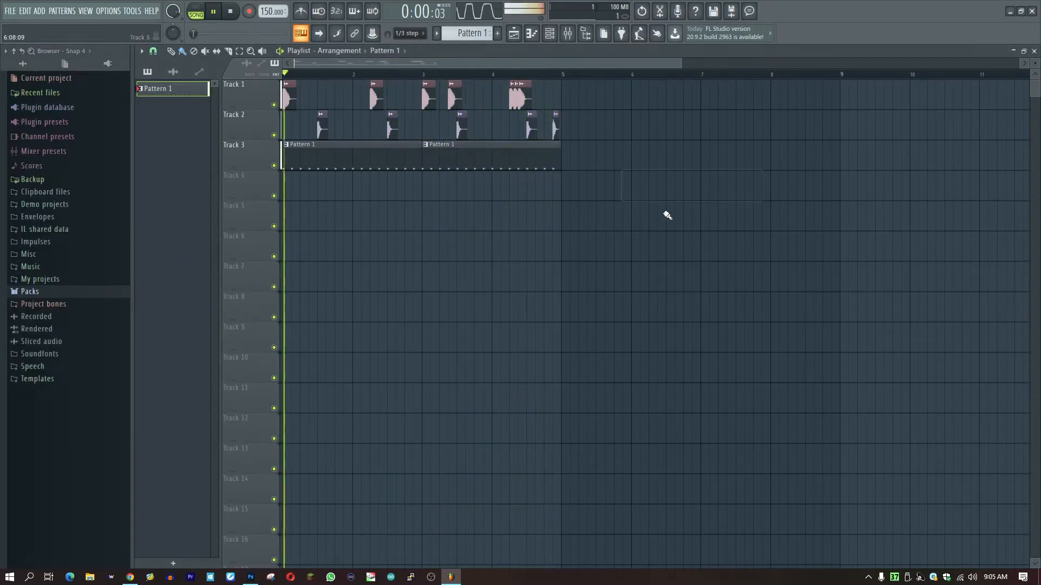
{"action": "key", "text": "space"}
Step: Open the piano roll of the 808 CH channel and bring its C5 hits into view
{"action": "double_click", "coordinate": [475, 158]}
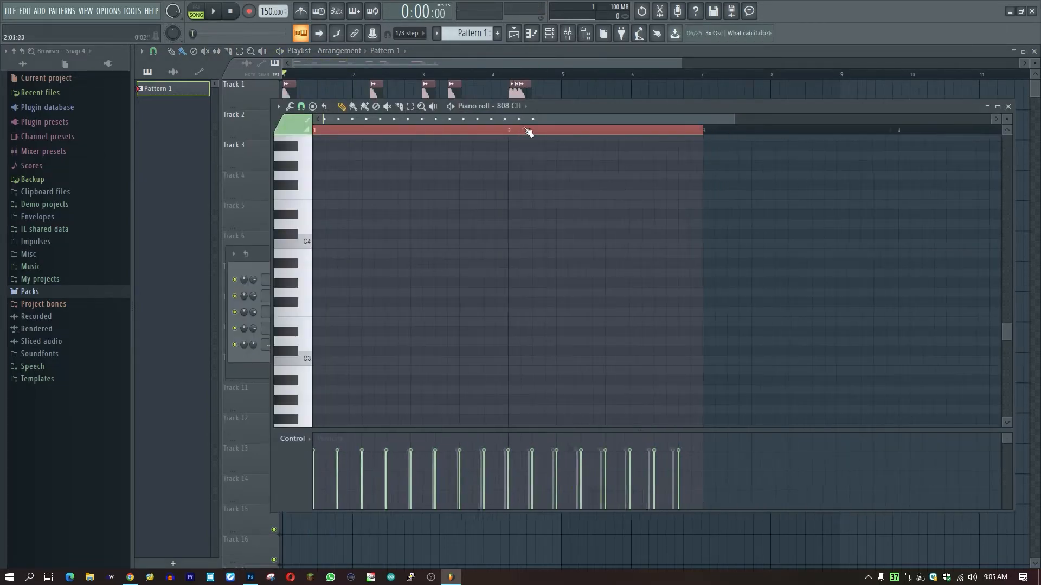
{"action": "left_click", "coordinate": [556, 33]}
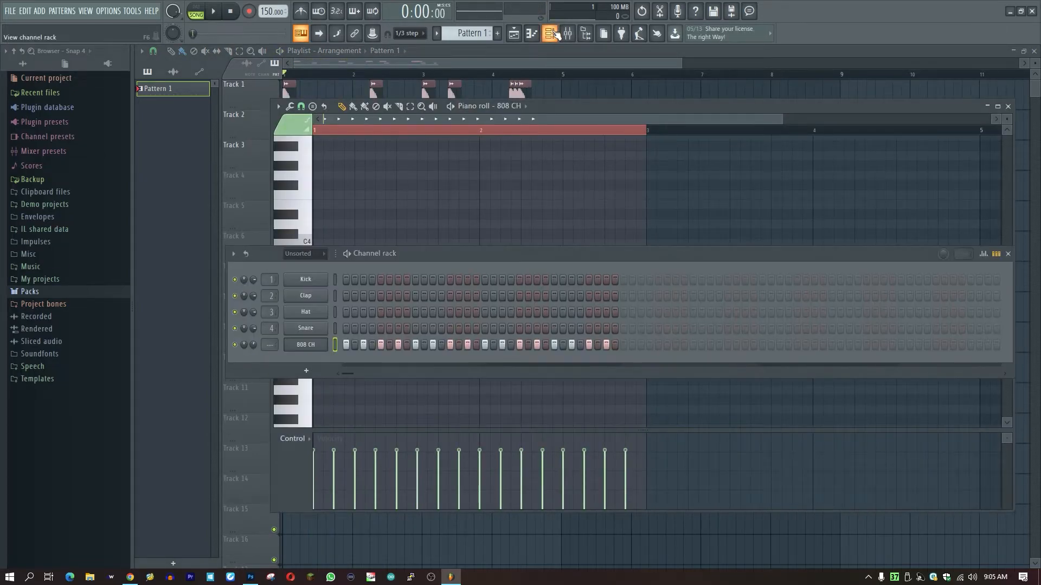
{"action": "double_click", "coordinate": [515, 255]}
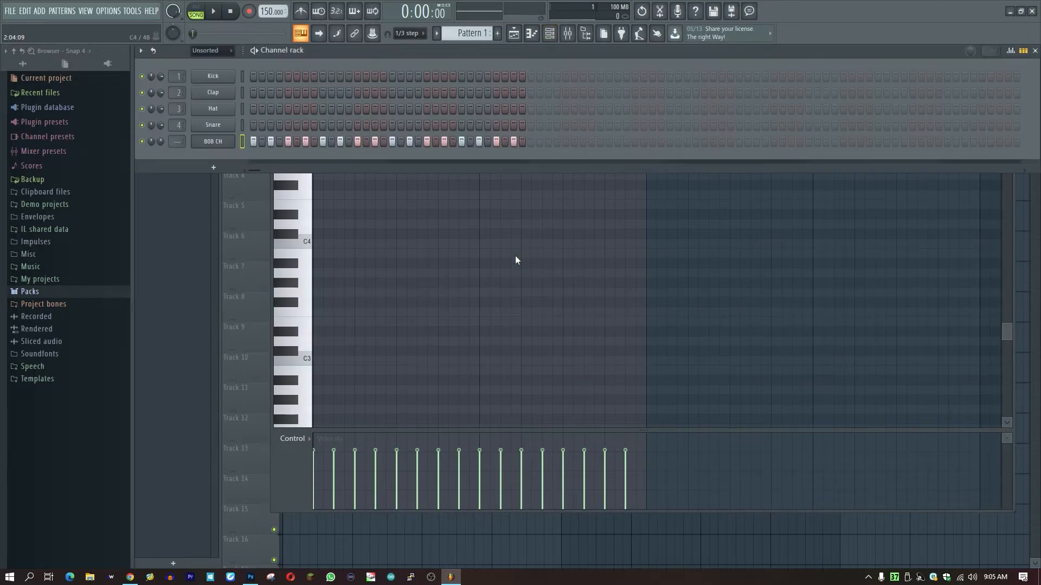
{"action": "left_click", "coordinate": [531, 34]}
{"action": "left_click", "coordinate": [530, 39]}
{"action": "left_click", "coordinate": [528, 39]}
{"action": "scroll", "coordinate": [488, 267], "scroll_direction": "down", "scroll_amount": 5}
{"action": "scroll", "coordinate": [491, 267], "scroll_direction": "up", "scroll_amount": 15}
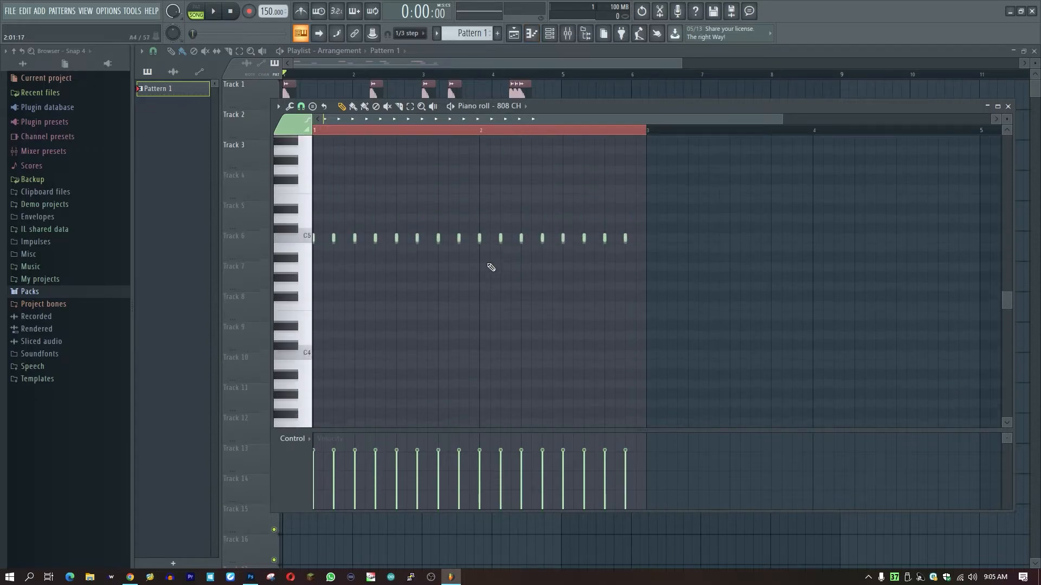
Step: Play back the beat while following the 808 CH hits in the piano roll
{"action": "key", "text": "space"}
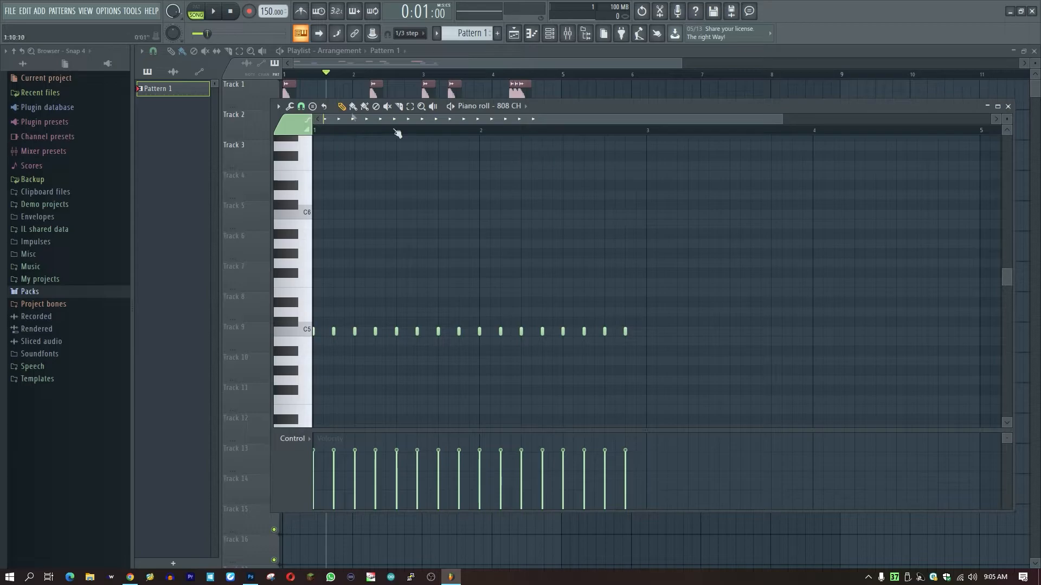
{"action": "scroll", "coordinate": [490, 136], "scroll_direction": "up", "scroll_amount": 3}
{"action": "key", "text": "space"}
{"action": "key", "text": "space"}
{"action": "key", "text": "space"}
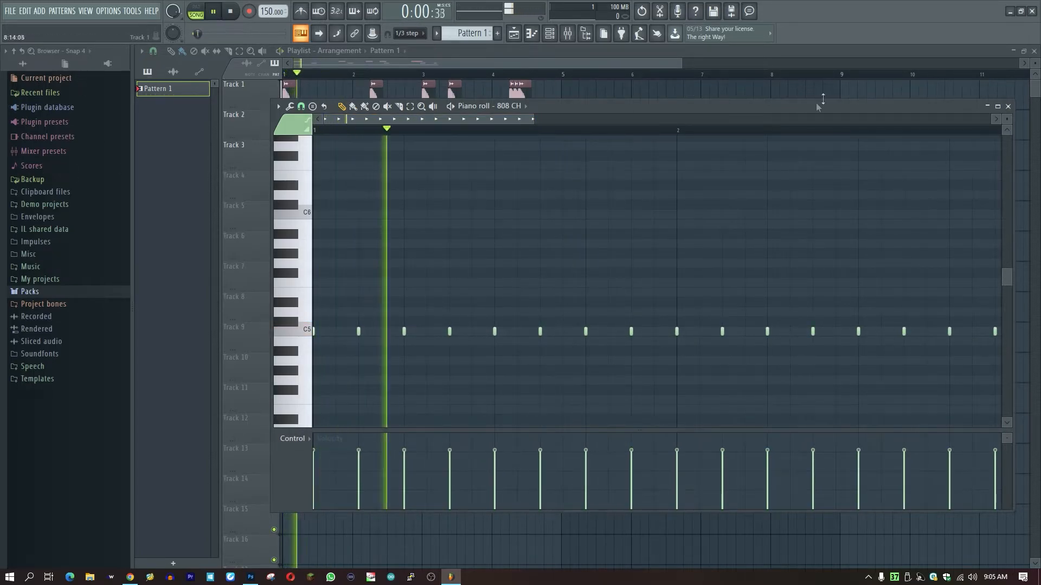
{"action": "key", "text": "space"}
Step: Add three evenly spaced C5 hits between bar 1 step 15 and bar 2, plus one hit on step 16 of bar 2
{"action": "scroll", "coordinate": [642, 132], "scroll_direction": "up", "scroll_amount": 3}
{"action": "scroll", "coordinate": [642, 132], "scroll_direction": "up", "scroll_amount": 2}
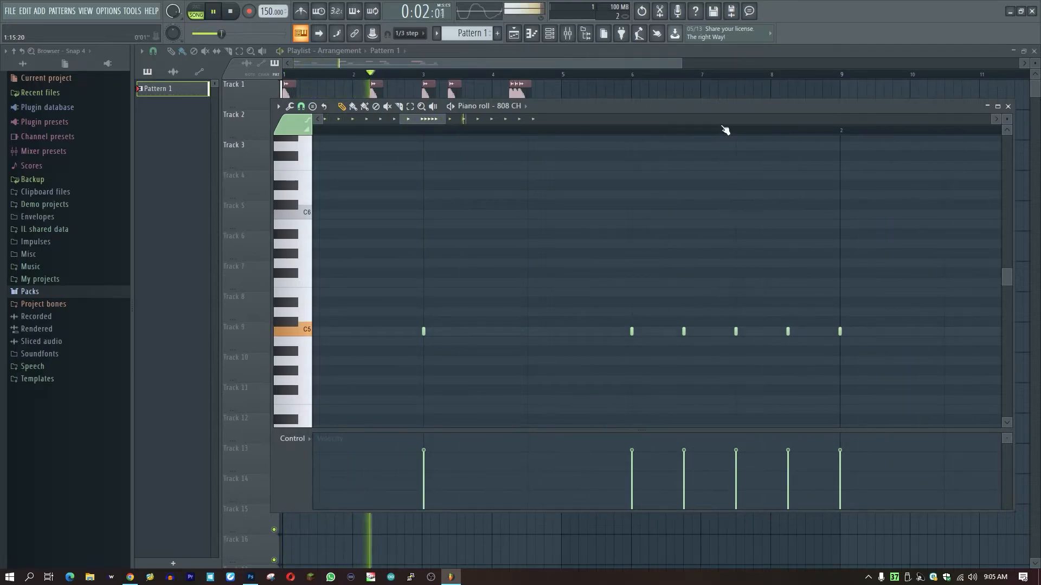
{"action": "scroll", "coordinate": [701, 136], "scroll_direction": "down", "scroll_amount": 5}
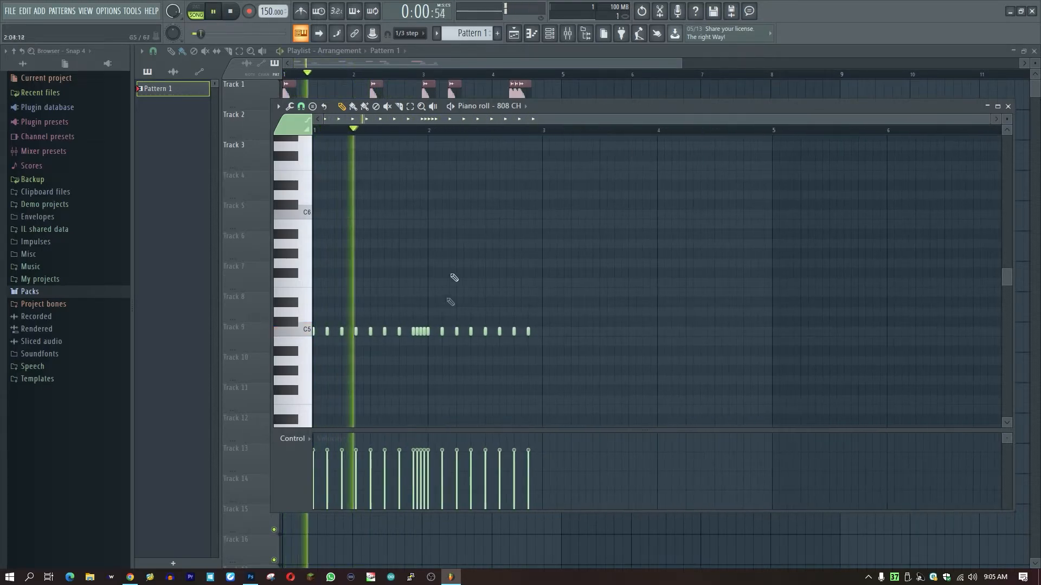
{"action": "scroll", "coordinate": [532, 132], "scroll_direction": "up", "scroll_amount": 5}
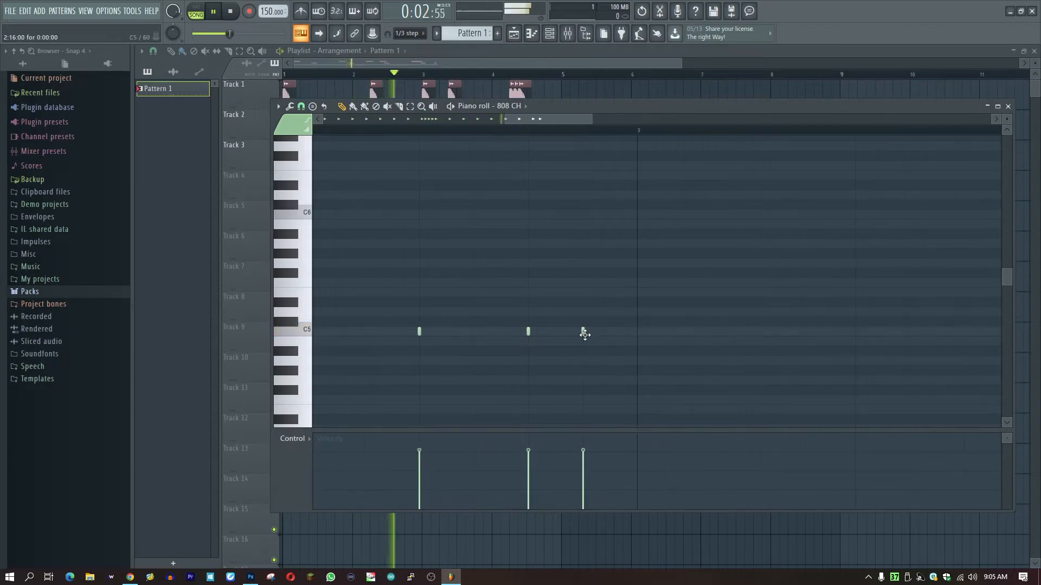
{"action": "scroll", "coordinate": [570, 139], "scroll_direction": "down", "scroll_amount": 5}
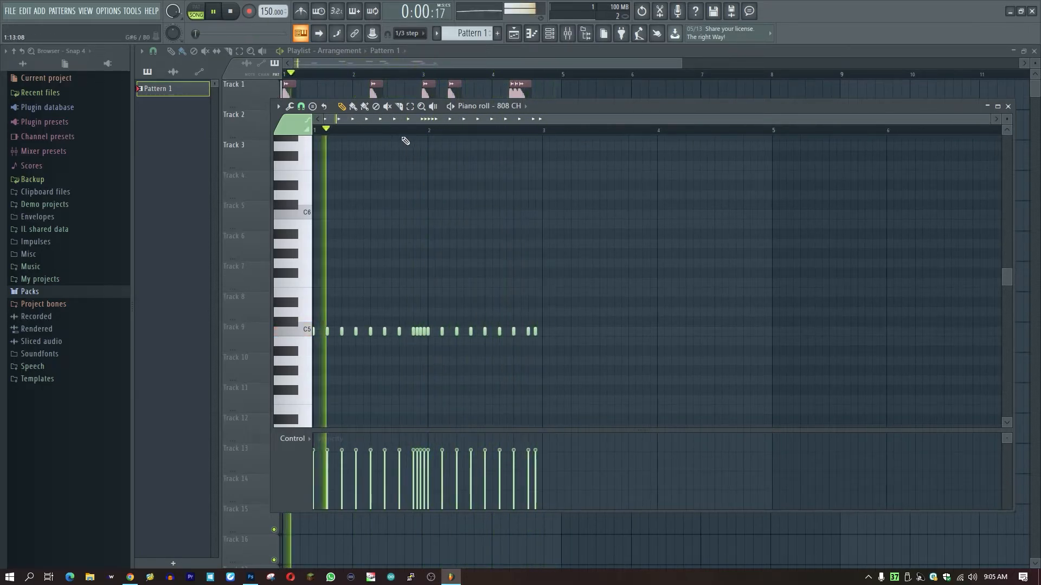
Step: Give the three added roll hits before bar 2 a rising velocity ramp and set the bar 1 step 15 hit to 54%
{"action": "scroll", "coordinate": [406, 139], "scroll_direction": "up", "scroll_amount": 4}
{"action": "scroll", "coordinate": [406, 139], "scroll_direction": "up", "scroll_amount": 2}
{"action": "left_click_drag", "start_coordinate": [595, 332], "coordinate": [721, 336]}
{"action": "left_click_drag", "start_coordinate": [617, 478], "coordinate": [721, 457]}
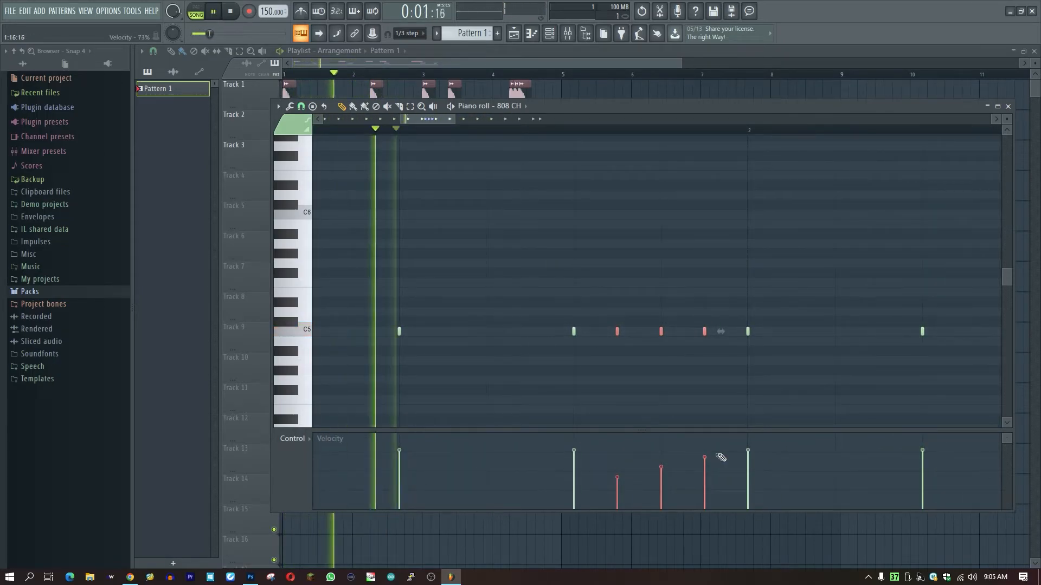
{"action": "left_click_drag", "start_coordinate": [598, 339], "coordinate": [561, 322]}
{"action": "left_click", "coordinate": [574, 468]}
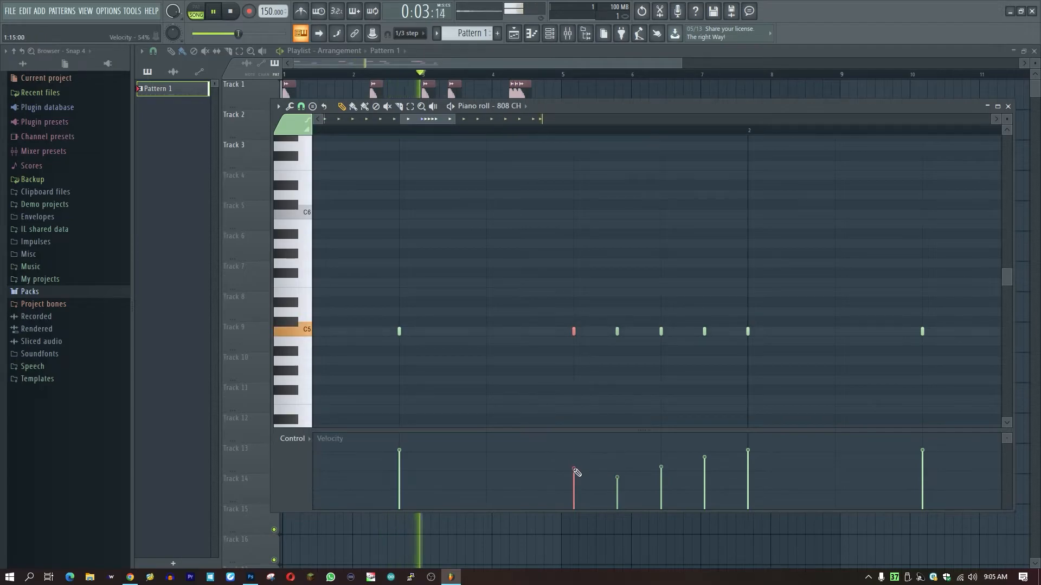
Step: Play back the hi-hat roll with the full beat in the playlist and expand the Music folder in the browser
{"action": "left_click", "coordinate": [533, 34]}
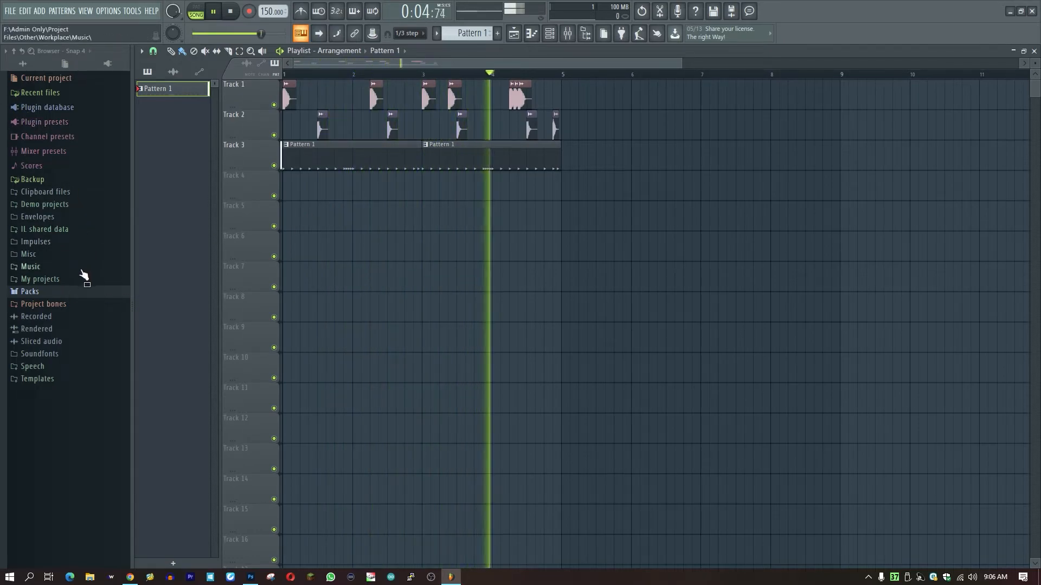
{"action": "key", "text": "space"}
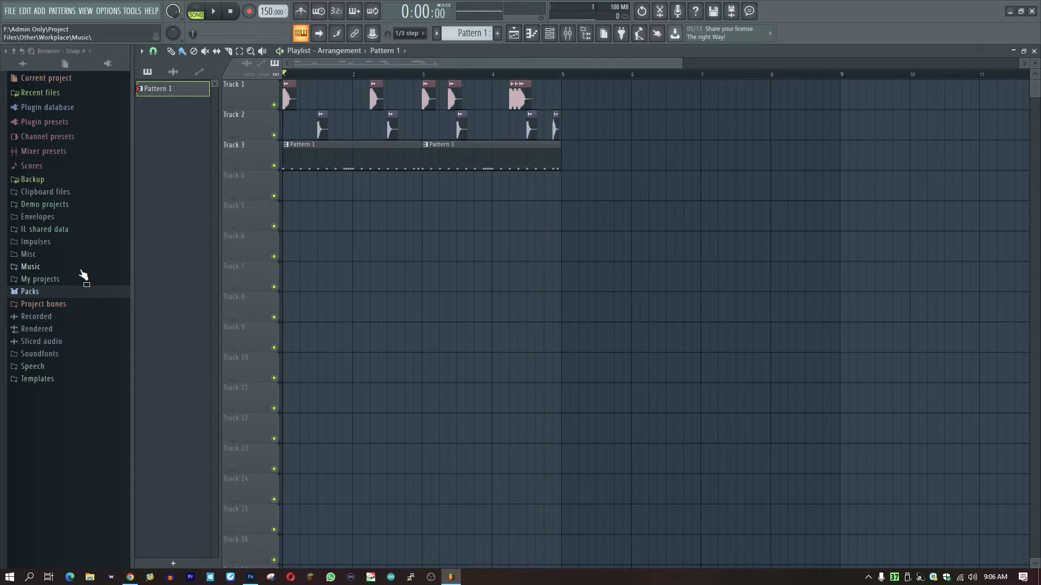
{"action": "left_click", "coordinate": [81, 269]}
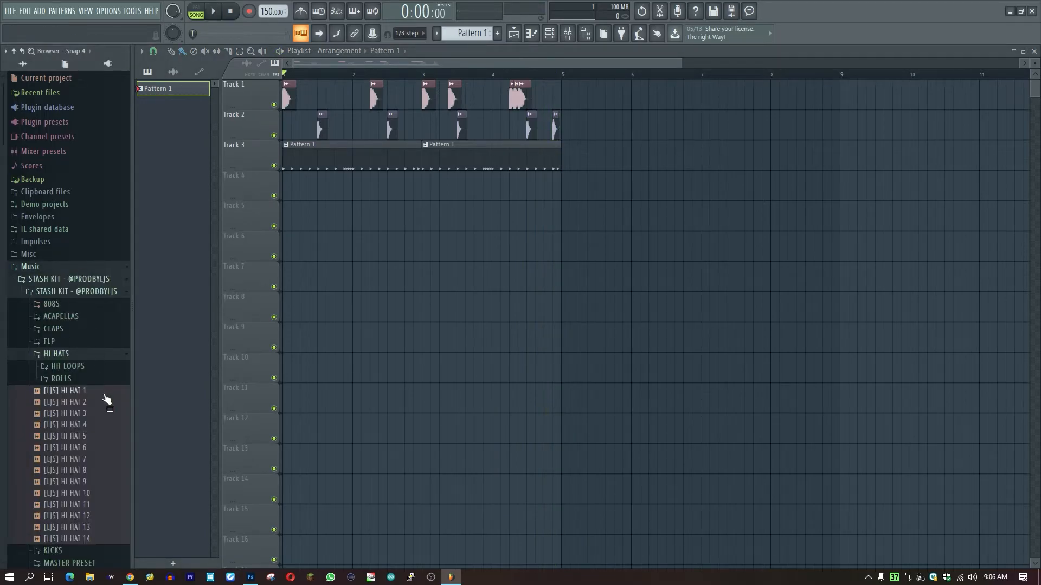
Step: Browse to the kit's PERCS folder, preview its first samples and place [LJS] PERC 2 on Track 4 in bar 1
{"action": "left_click", "coordinate": [102, 358]}
{"action": "scroll", "coordinate": [104, 363], "scroll_direction": "down", "scroll_amount": 2}
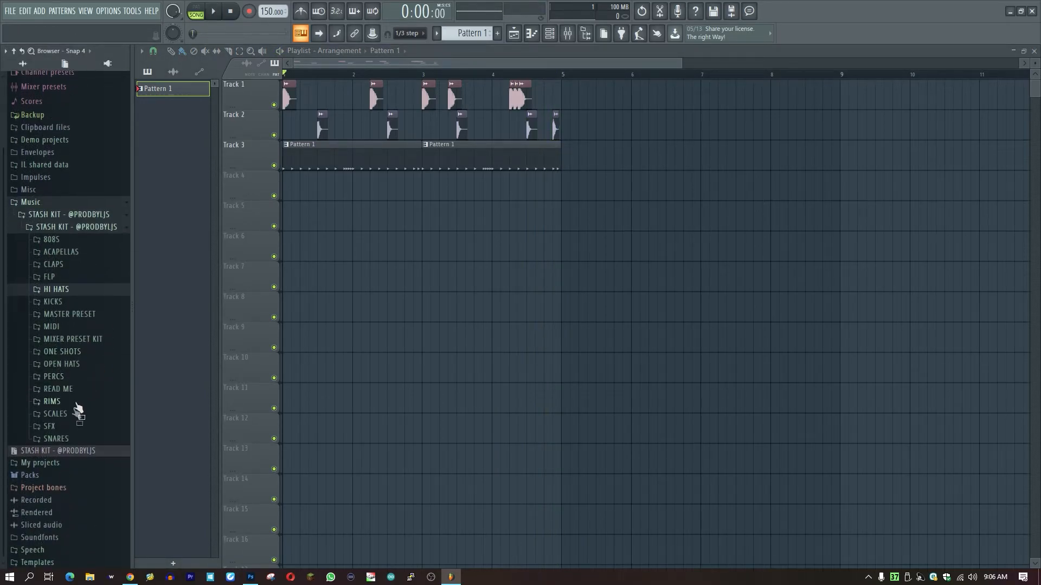
{"action": "left_click", "coordinate": [85, 377]}
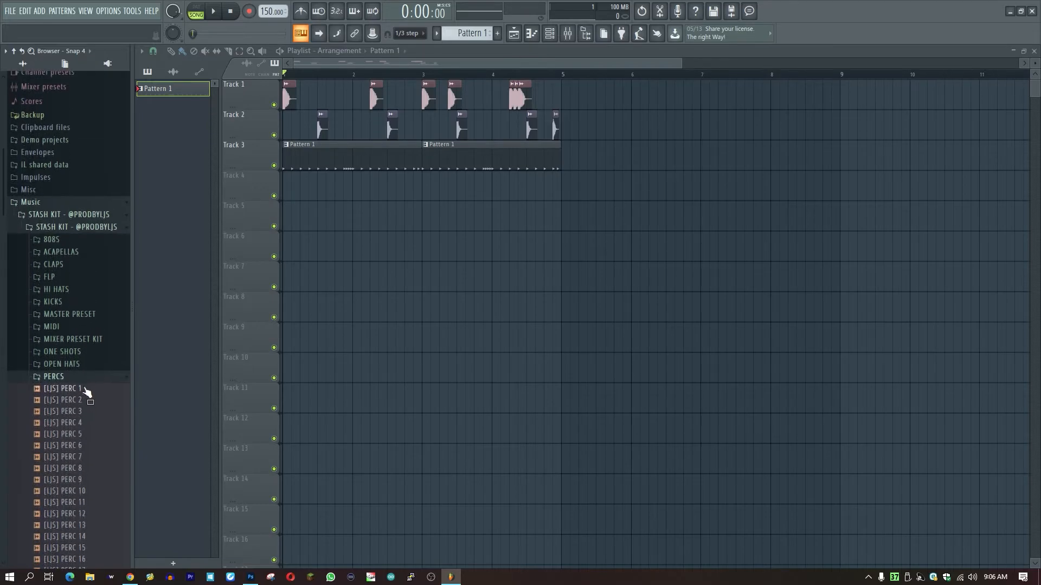
{"action": "scroll", "coordinate": [87, 392], "scroll_direction": "down", "scroll_amount": 2}
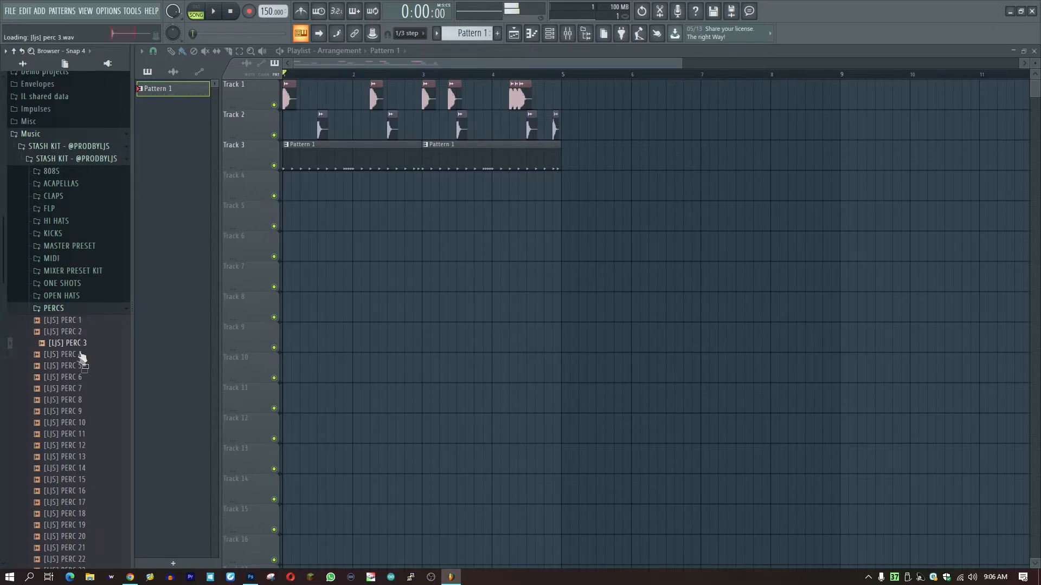
{"action": "left_click_drag", "start_coordinate": [268, 214], "coordinate": [302, 189]}
Step: Lower the PERC 2 channel volume to 41% and set its Track 4 hits at step 3 of bars 1 and 3
{"action": "key", "text": "space"}
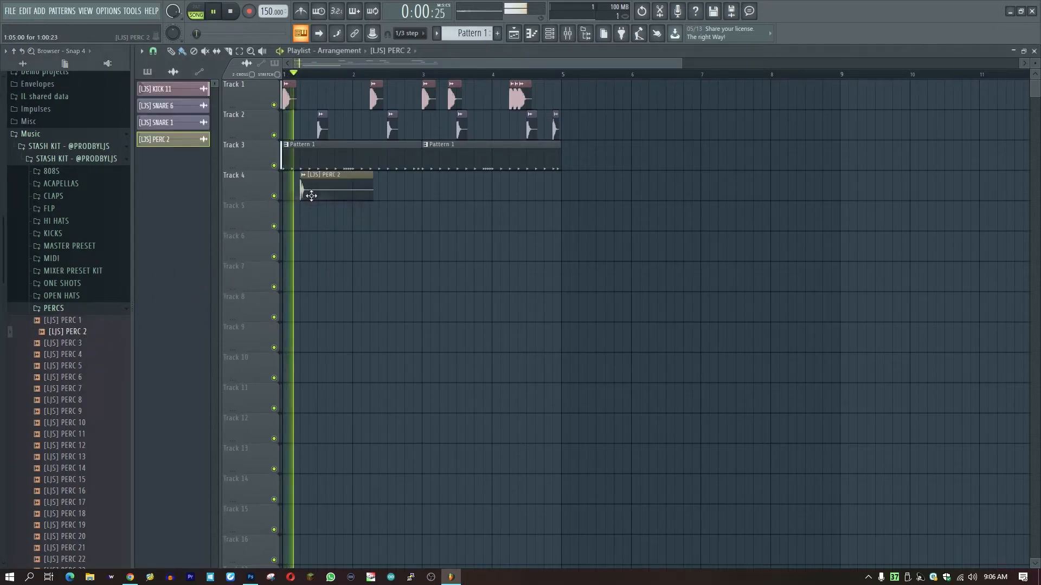
{"action": "double_click", "coordinate": [317, 190]}
{"action": "key", "text": "space"}
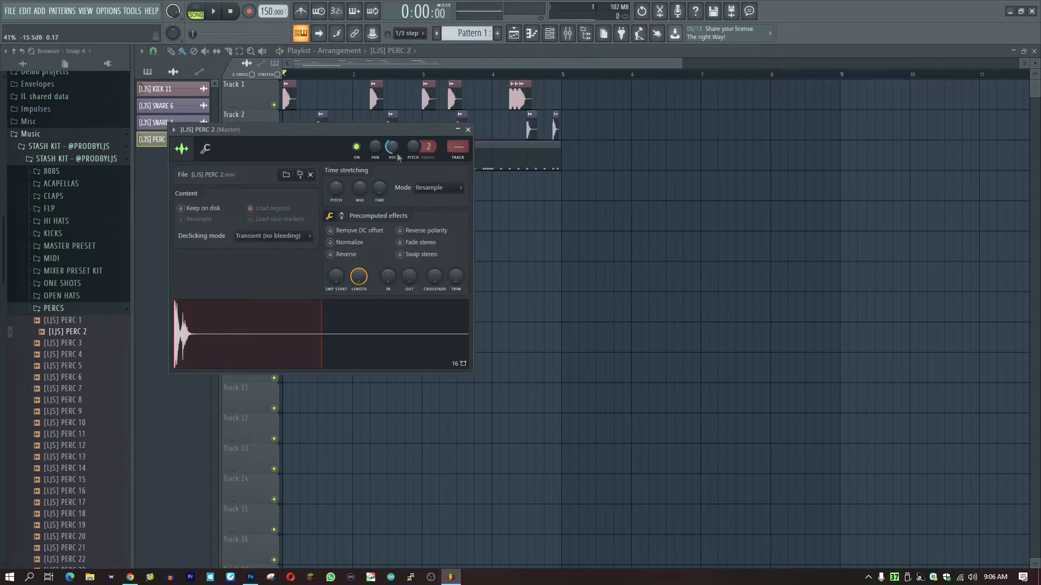
{"action": "left_click", "coordinate": [540, 241]}
{"action": "right_click", "coordinate": [562, 242]}
{"action": "key", "text": "space"}
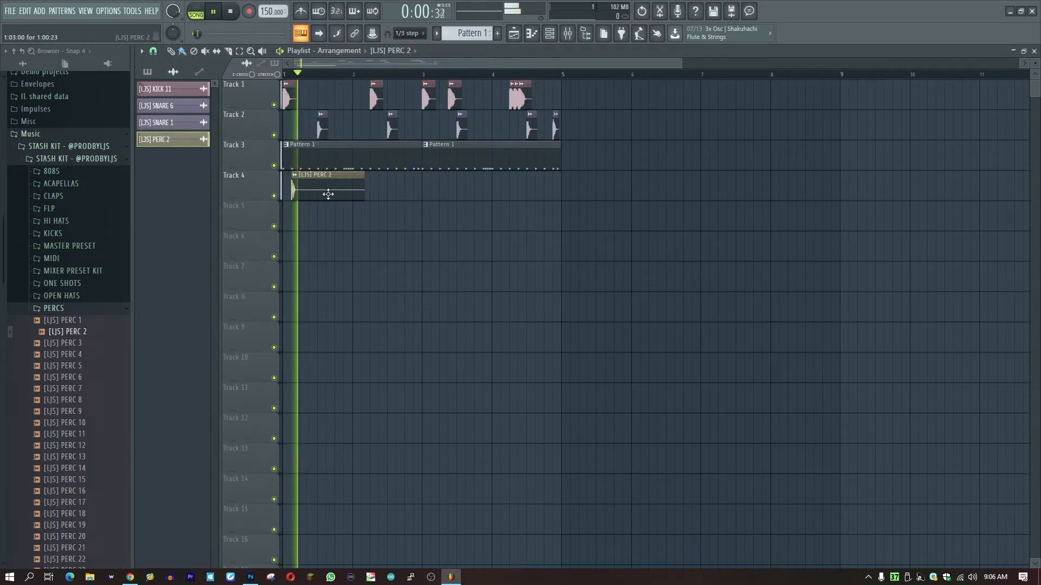
{"action": "left_click", "coordinate": [432, 196]}
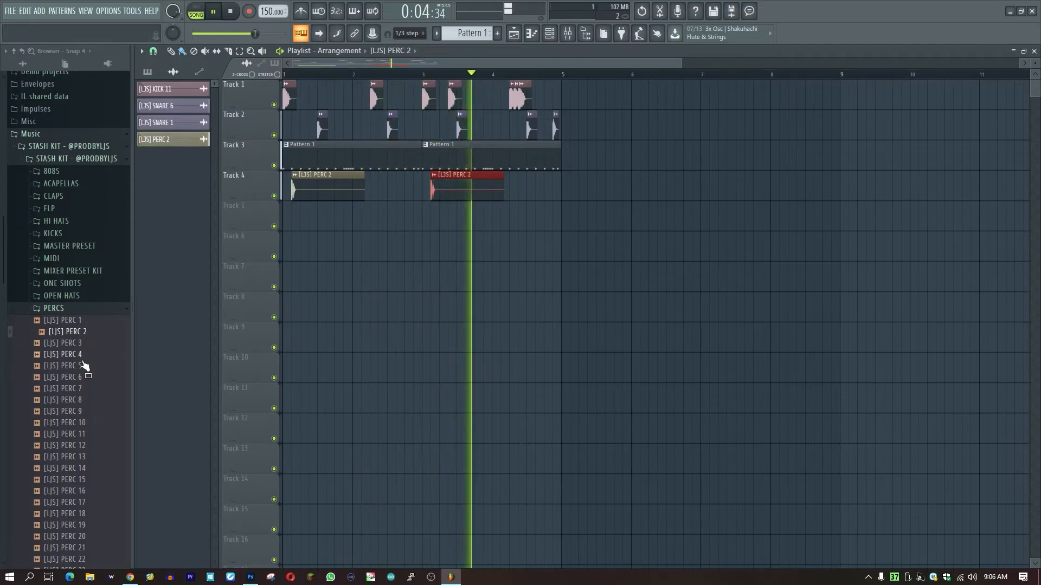
Step: Stop playback and audition the samples in the PERCS folder from PERC 3 through PERC 23
{"action": "key", "text": "space"}
{"action": "left_click", "coordinate": [91, 347]}
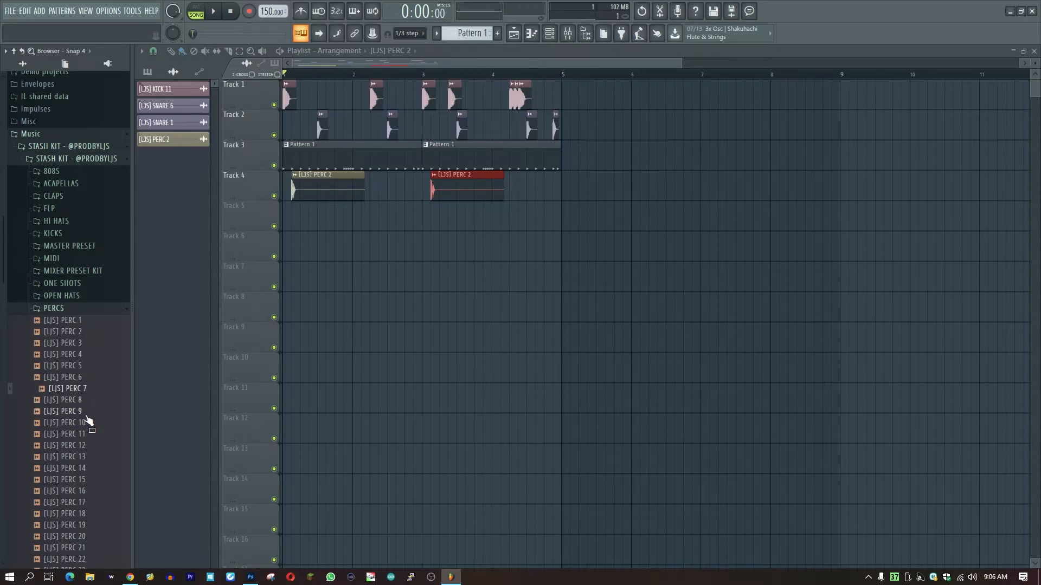
{"action": "key", "text": "Down"}
{"action": "key", "text": "Down"}
{"action": "key", "text": "Down"}
{"action": "key", "text": "Down"}
{"action": "key", "text": "Down"}
{"action": "key", "text": "Down"}
{"action": "key", "text": "Down"}
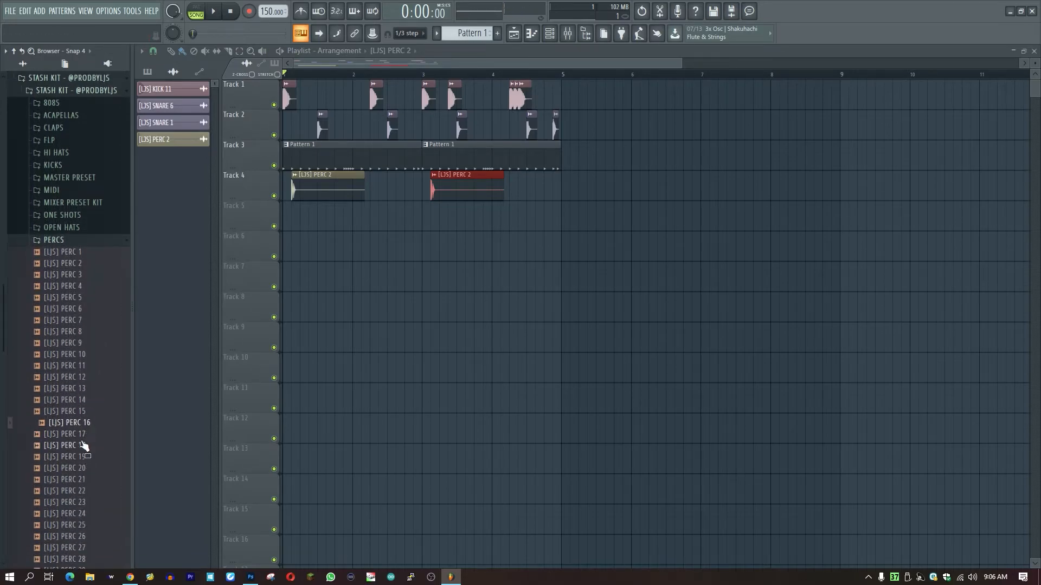
{"action": "key", "text": "Down"}
{"action": "key", "text": "Down"}
{"action": "key", "text": "Down"}
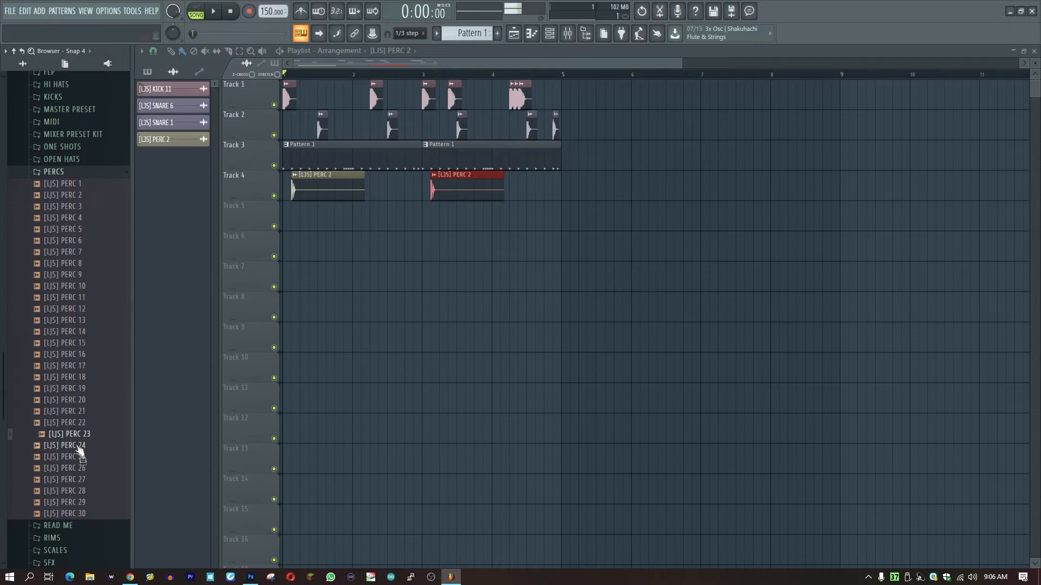
Step: Place [LJS] PERC 23 on Track 5 at step 13 of bar 1 and repeat it at step 13 of bars 2, 3 and 4
{"action": "left_click_drag", "start_coordinate": [257, 289], "coordinate": [329, 216]}
{"action": "key", "text": "space"}
{"action": "key", "text": "space"}
{"action": "left_click_drag", "start_coordinate": [475, 220], "coordinate": [336, 225]}
{"action": "key", "text": "space"}
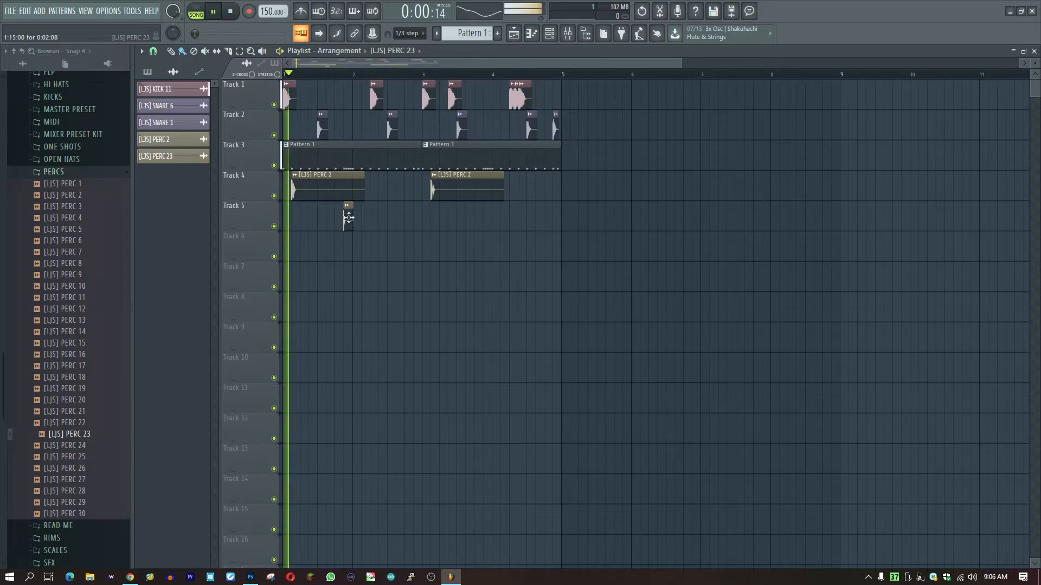
{"action": "left_click", "coordinate": [409, 220]}
{"action": "left_click", "coordinate": [477, 221]}
{"action": "left_click", "coordinate": [548, 219]}
Step: Lower the PERC 23 channel volume to 47%, play back the beat and collapse the PERCS folder
{"action": "double_click", "coordinate": [548, 219]}
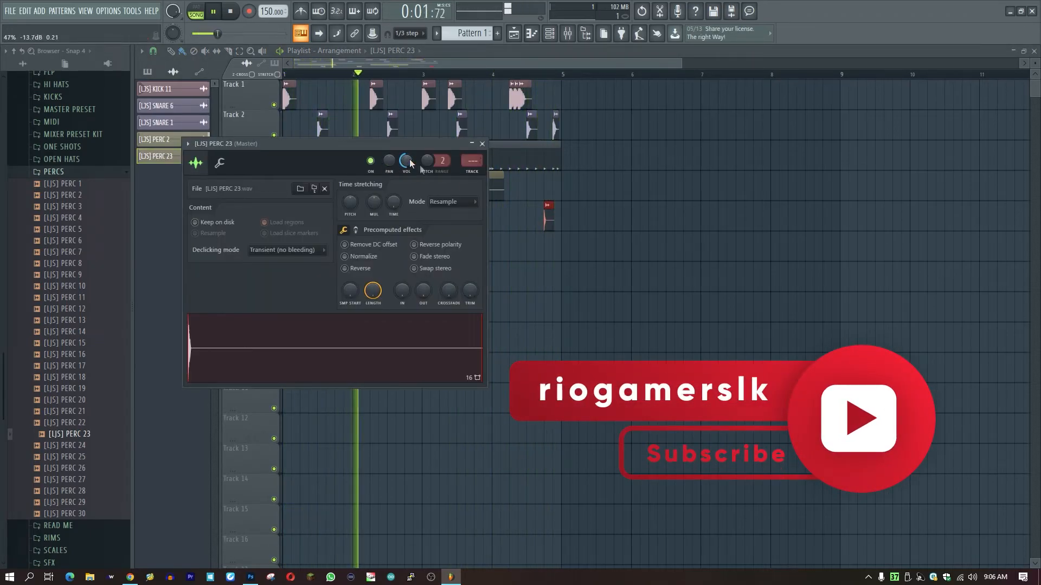
{"action": "left_click", "coordinate": [635, 275]}
{"action": "right_click", "coordinate": [635, 275]}
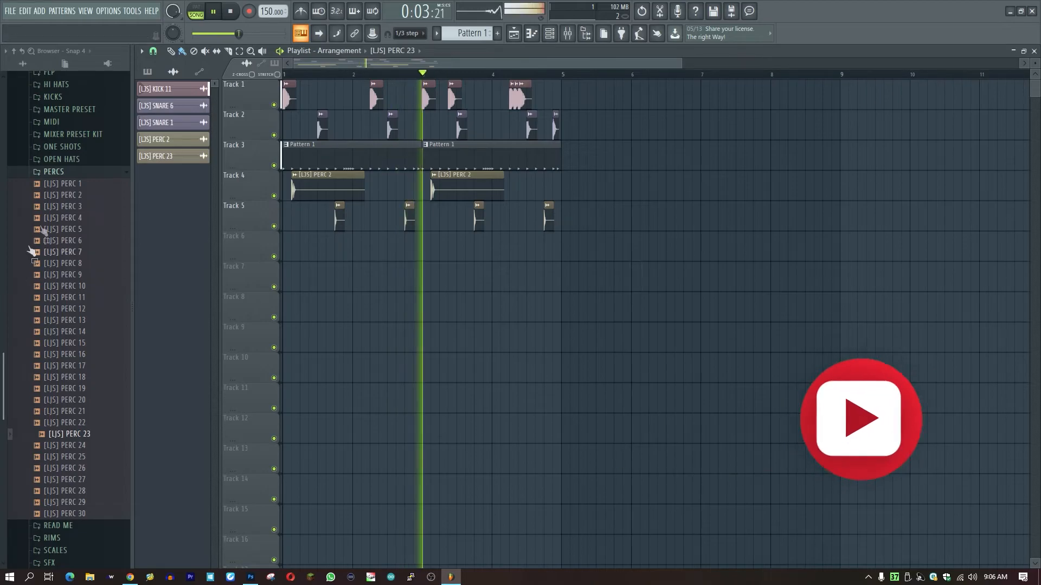
{"action": "left_click", "coordinate": [73, 171]}
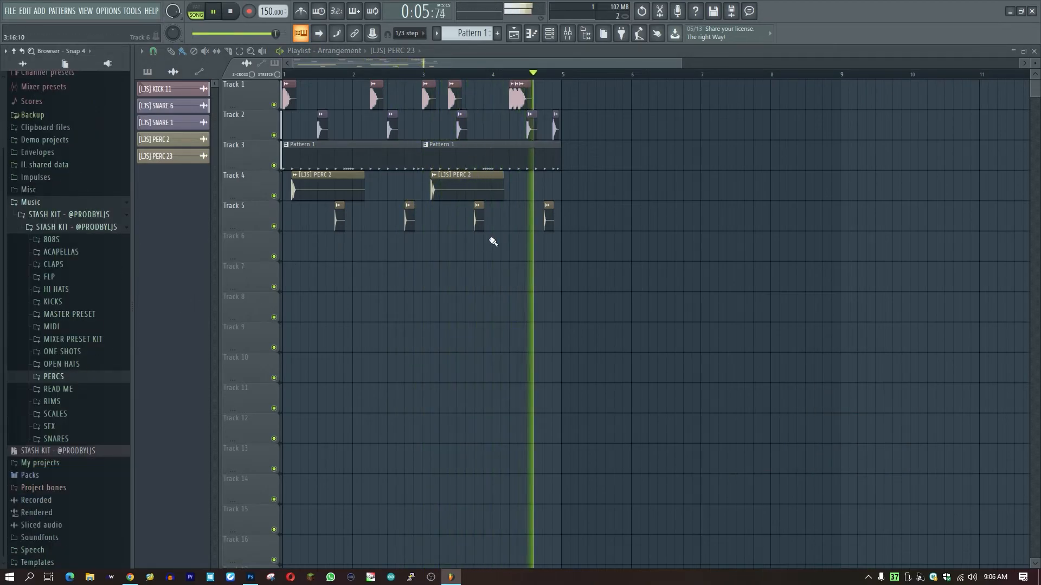
{"action": "key", "text": "space"}
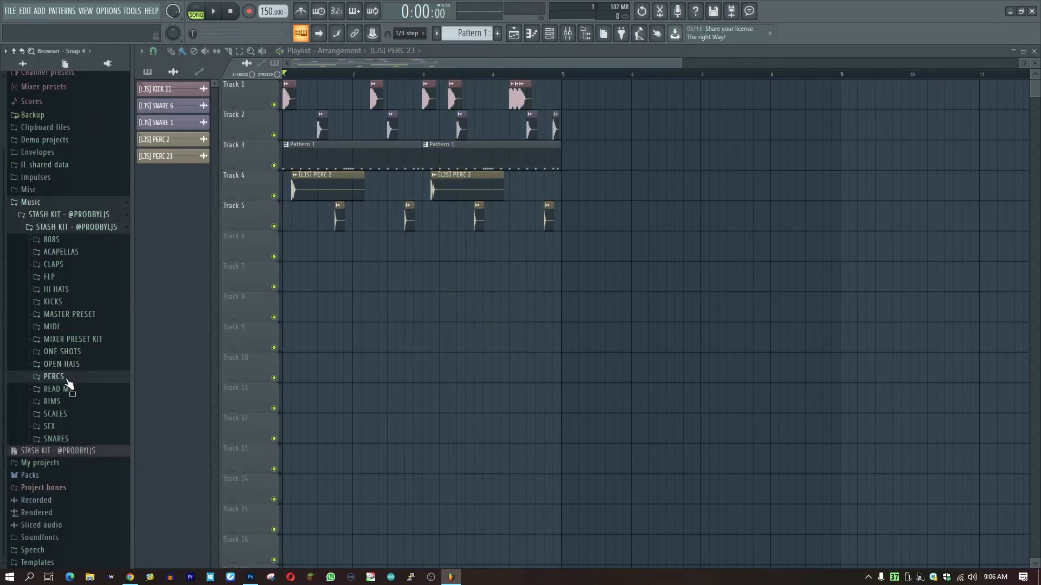
Step: Audition the samples in the OPEN HATS folder and place [LJS] OPEN HAT 1 on Track 6 at the start of bar 1
{"action": "left_click", "coordinate": [96, 365]}
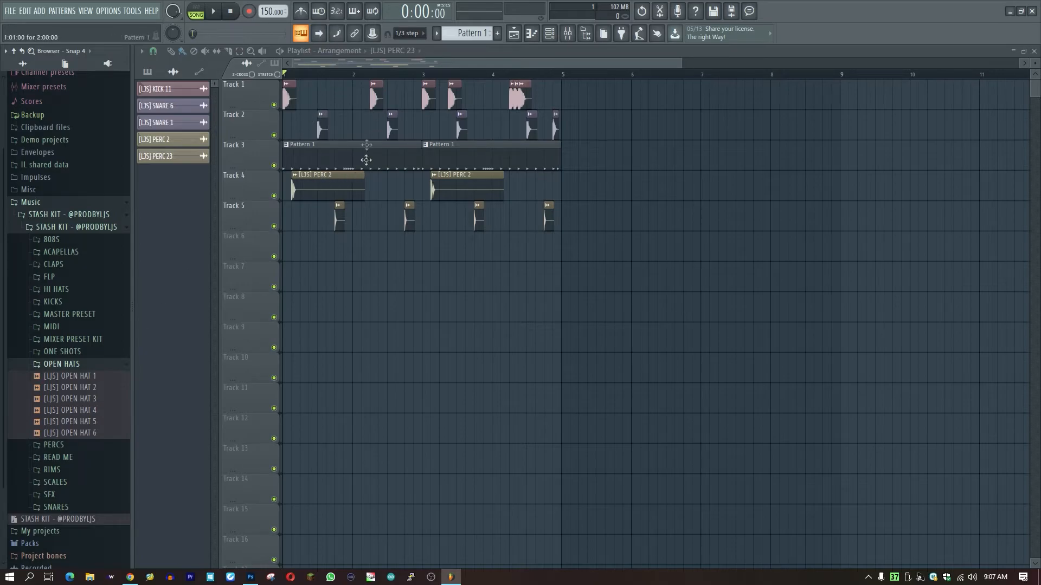
{"action": "left_click", "coordinate": [424, 76]}
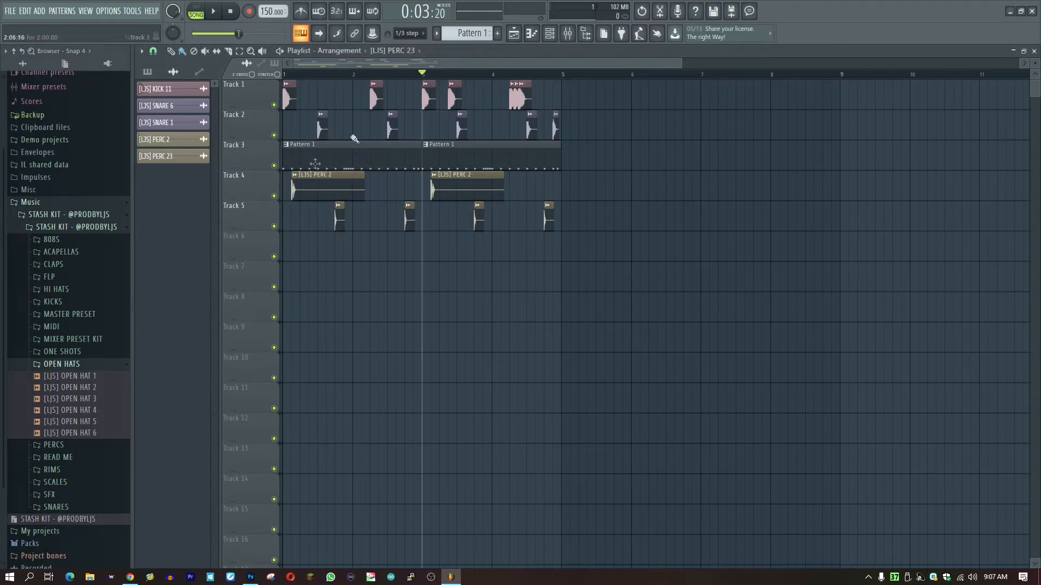
{"action": "left_click", "coordinate": [98, 377]}
{"action": "left_click", "coordinate": [77, 389]}
{"action": "left_click", "coordinate": [79, 400]}
{"action": "left_click", "coordinate": [85, 422]}
{"action": "left_click", "coordinate": [86, 432]}
{"action": "left_click", "coordinate": [98, 378]}
{"action": "left_click_drag", "start_coordinate": [74, 382], "coordinate": [302, 245]}
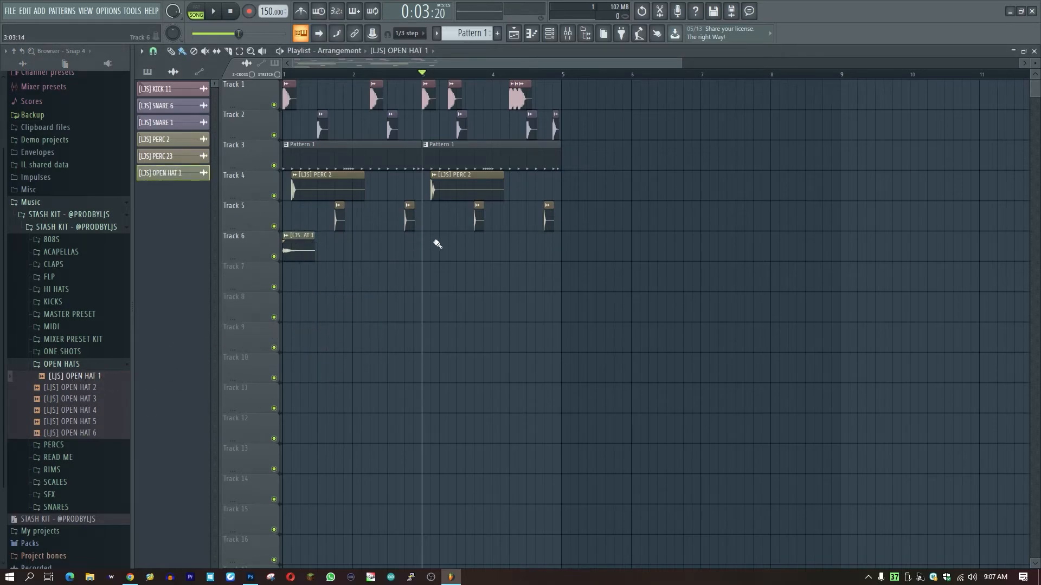
Step: Try a second OPEN HAT 1 hit at the start of bar 3 on Track 6 during playback, and remove it again
{"action": "key", "text": "space"}
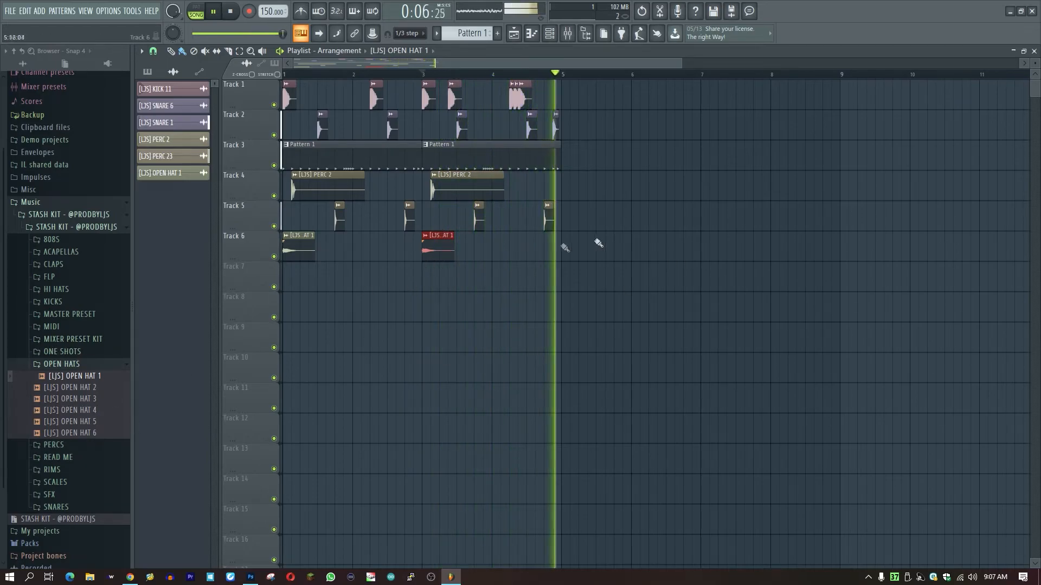
{"action": "left_click", "coordinate": [627, 338]}
{"action": "right_click", "coordinate": [626, 338]}
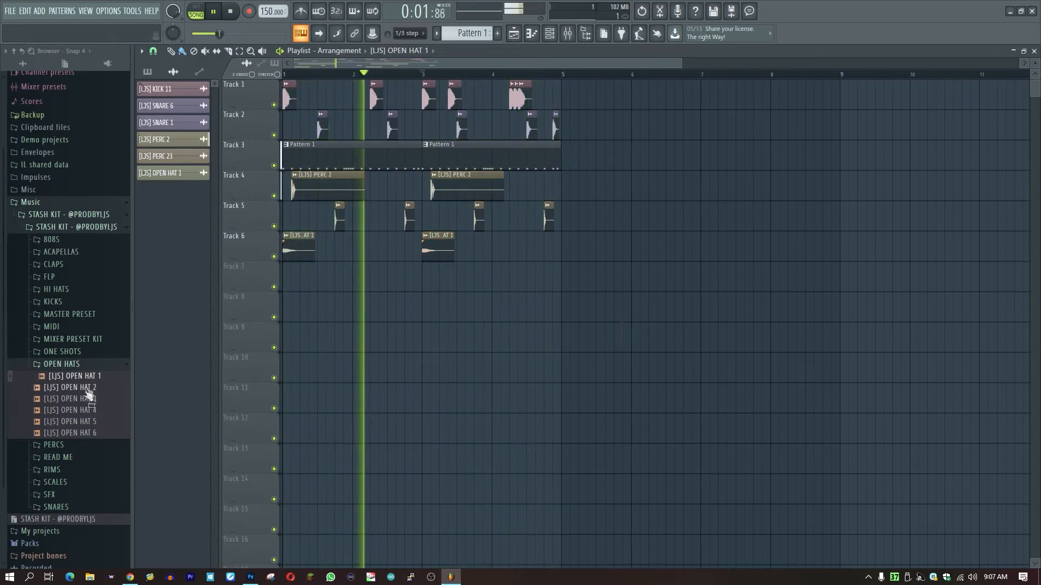
{"action": "left_click", "coordinate": [93, 364]}
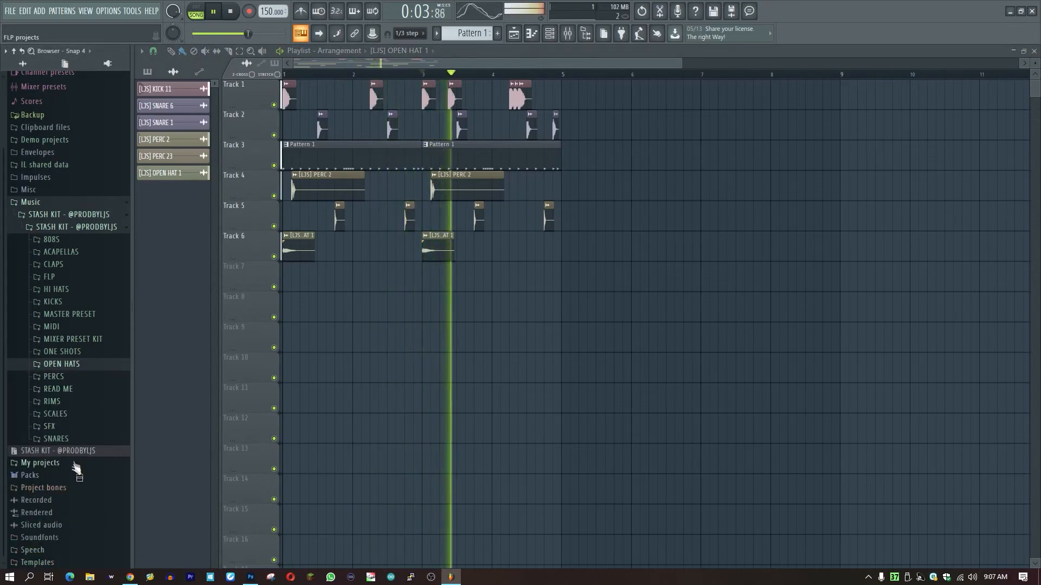
{"action": "right_click", "coordinate": [439, 248]}
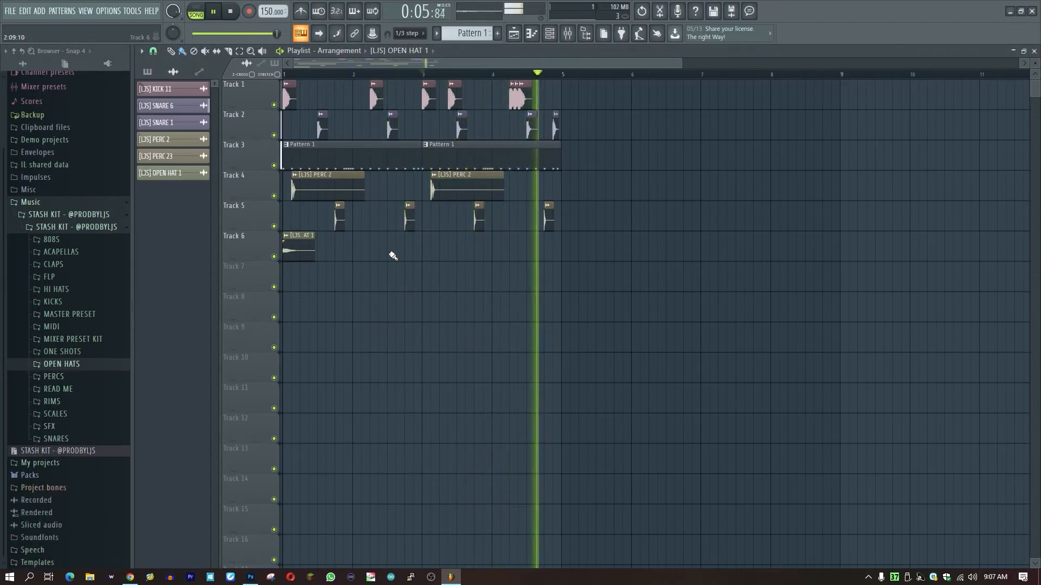
{"action": "key", "text": "space"}
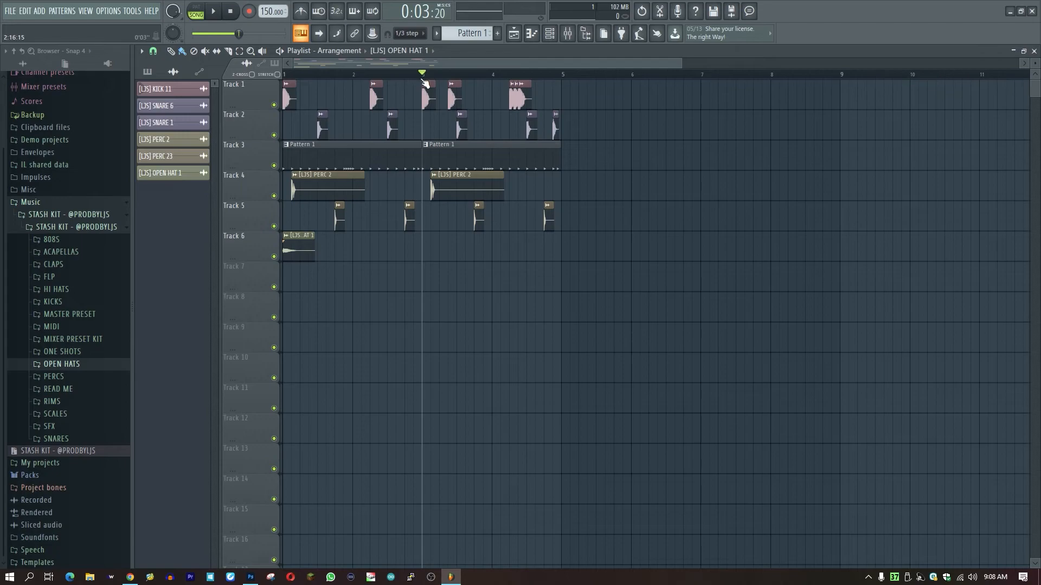
Step: Return the playhead to the song start and play back only Tracks 1 to 3, with all other tracks muted
{"action": "left_click_drag", "start_coordinate": [423, 80], "coordinate": [234, 87]}
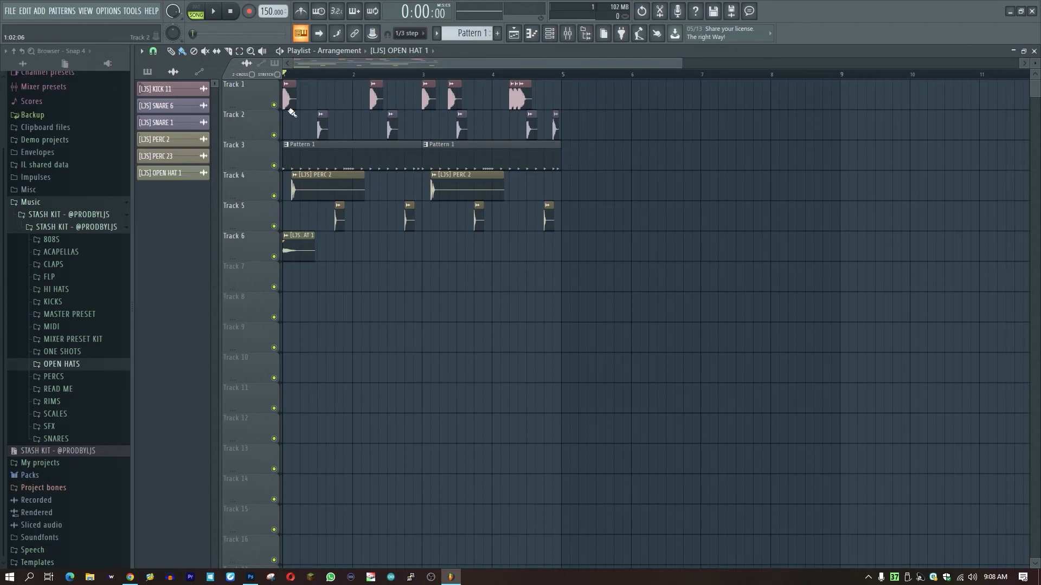
{"action": "right_click", "coordinate": [275, 106]}
{"action": "right_click", "coordinate": [275, 136]}
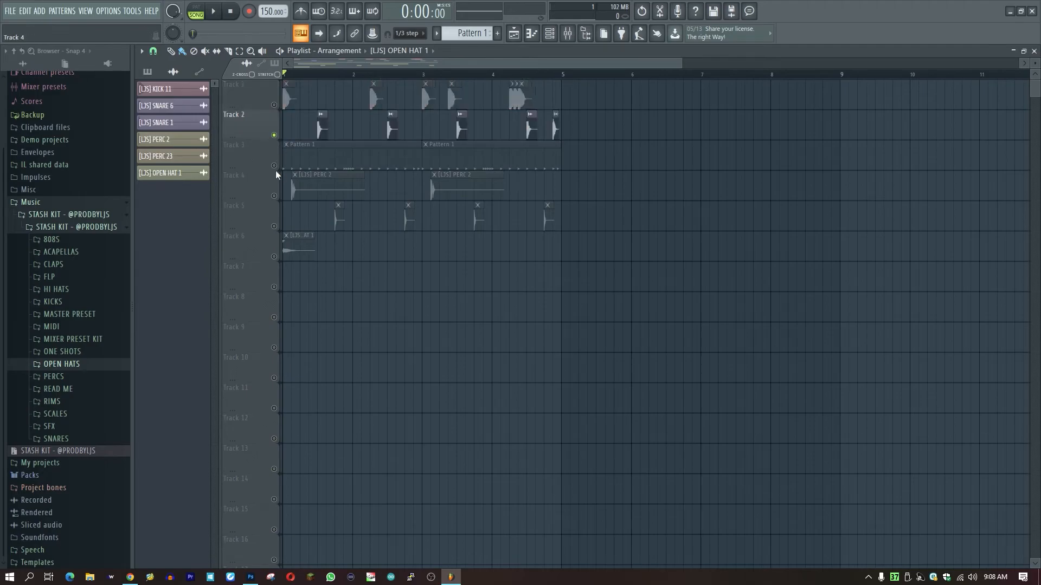
{"action": "left_click", "coordinate": [274, 165]}
{"action": "left_click", "coordinate": [274, 105]}
{"action": "key", "text": "space"}
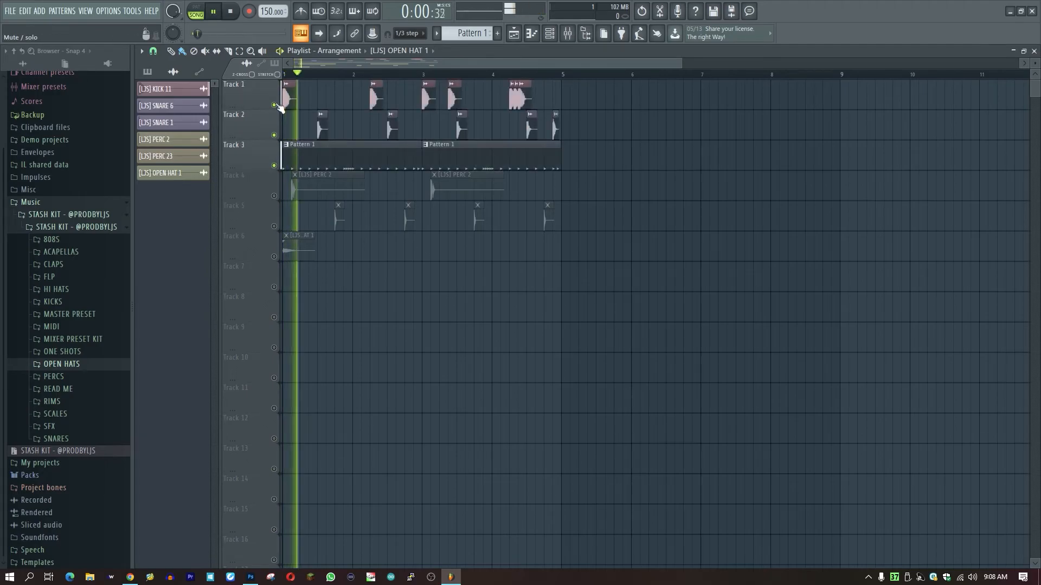
Step: Unmute Tracks 4, 5 and 6 during playback, collapse the Music folder and stop the song
{"action": "left_click", "coordinate": [274, 196]}
{"action": "left_click", "coordinate": [274, 226]}
{"action": "left_click", "coordinate": [273, 256]}
{"action": "left_click", "coordinate": [49, 203]}
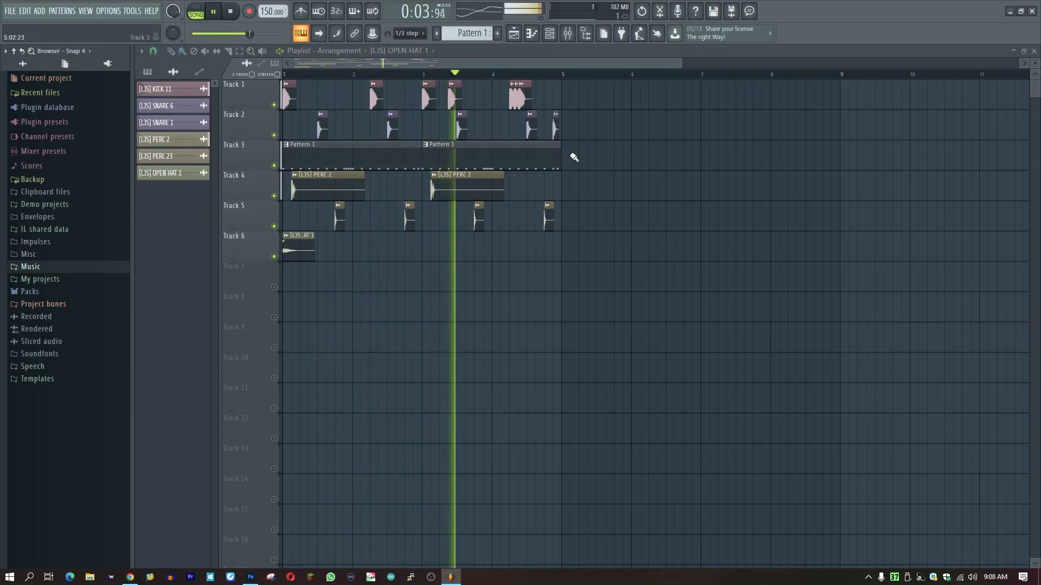
{"action": "key", "text": "space"}
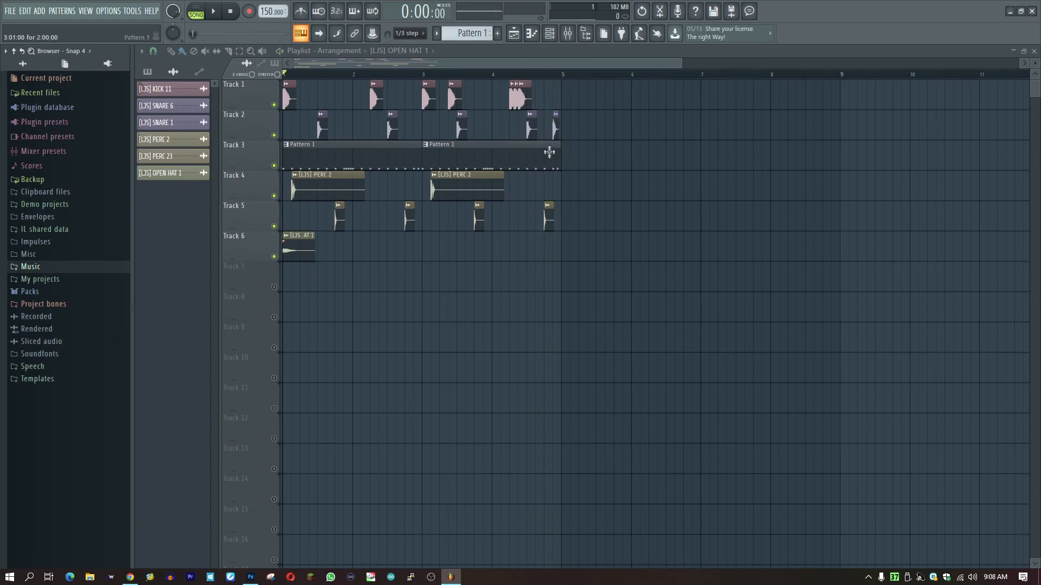
Step: Select all clips of the four-bar beat and duplicate them into bars 5 to 8 of the playlist
{"action": "left_click_drag", "start_coordinate": [701, 384], "coordinate": [103, 90]}
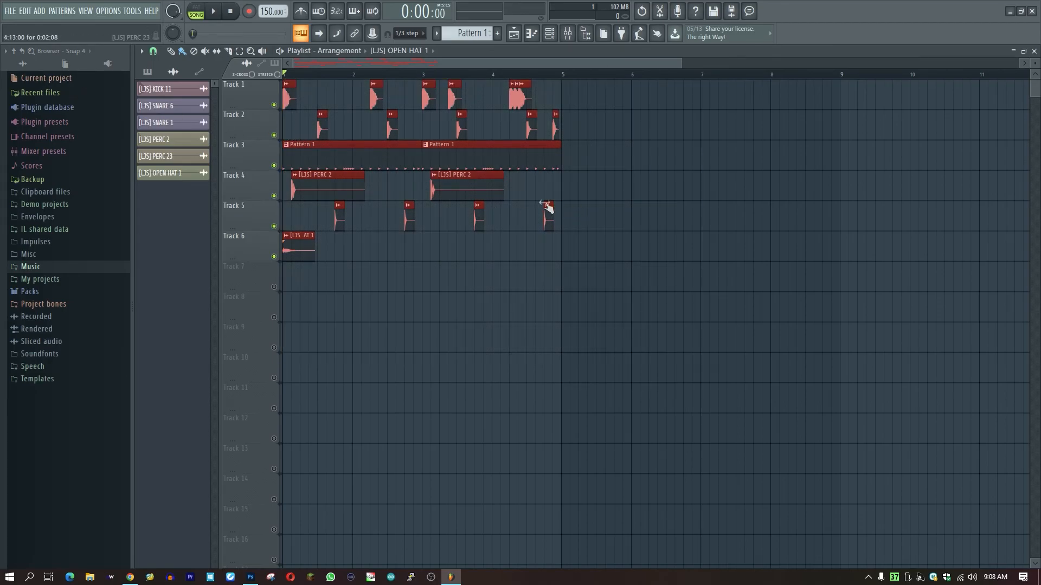
{"action": "left_click_drag", "start_coordinate": [413, 155], "coordinate": [692, 162]}
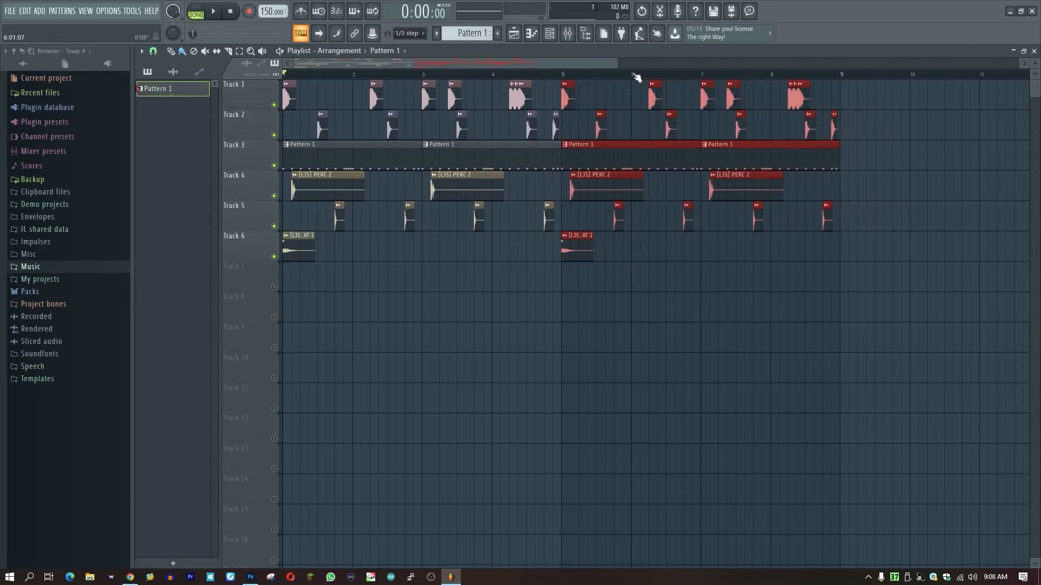
{"action": "scroll", "coordinate": [632, 77], "scroll_direction": "down", "scroll_amount": 3}
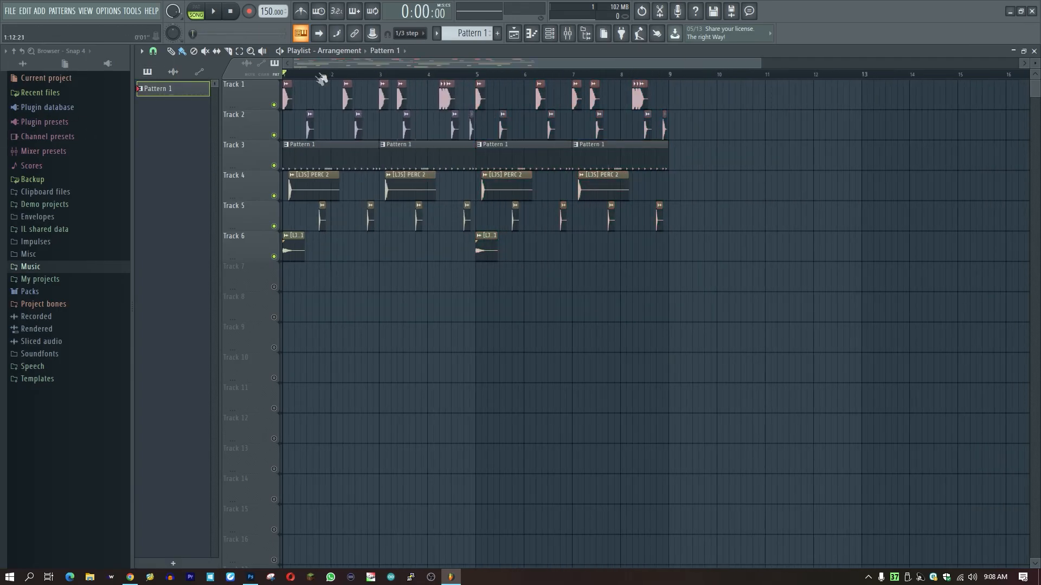
{"action": "scroll", "coordinate": [326, 73], "scroll_direction": "down", "scroll_amount": 2}
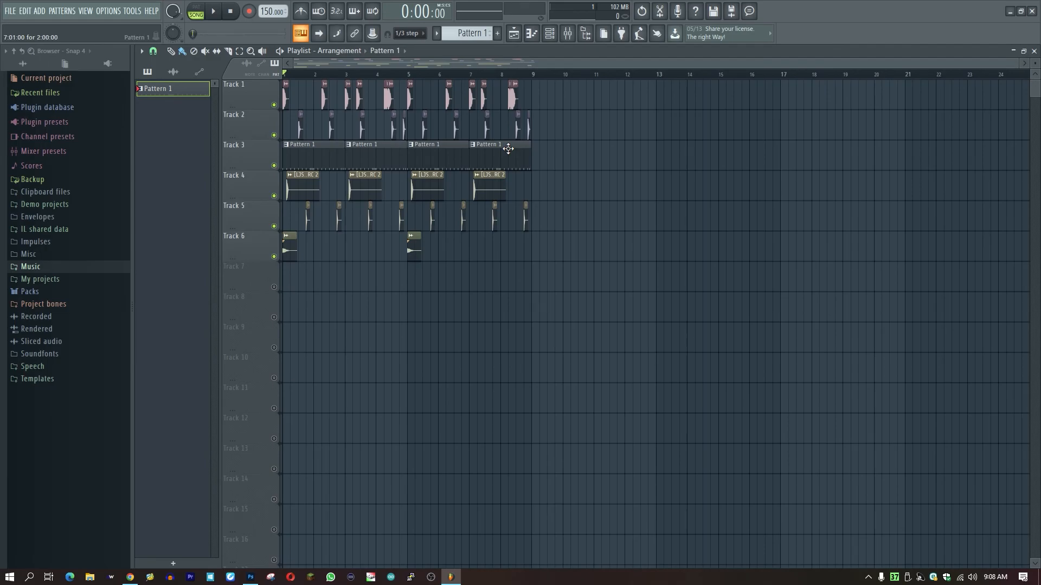